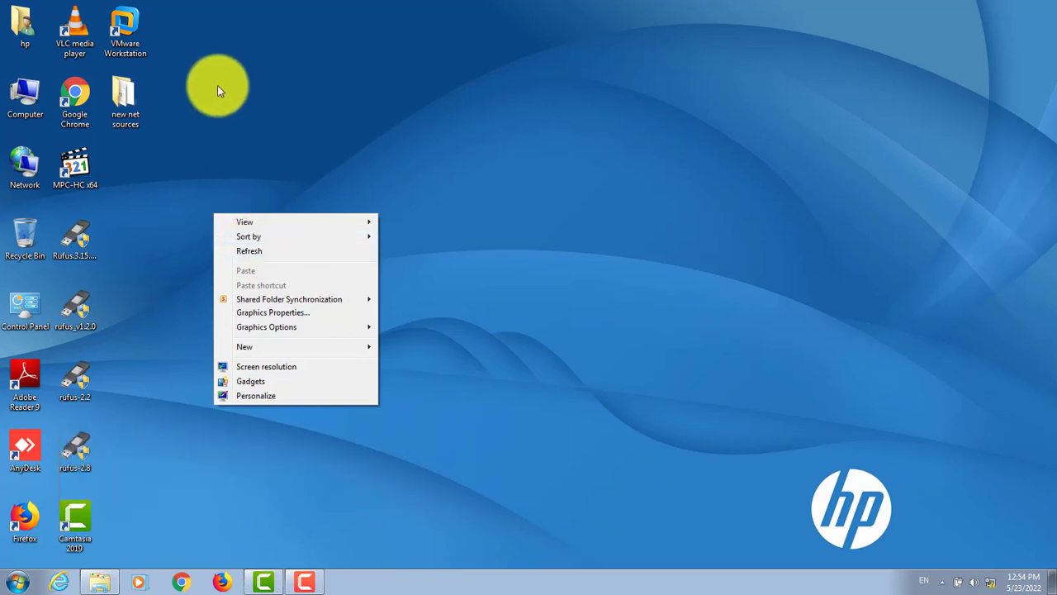
Step: View the computer's system properties to check the Windows edition and system type, and close the window
{"action": "double_click", "coordinate": [20, 93]}
{"action": "key", "text": "shift+F10"}
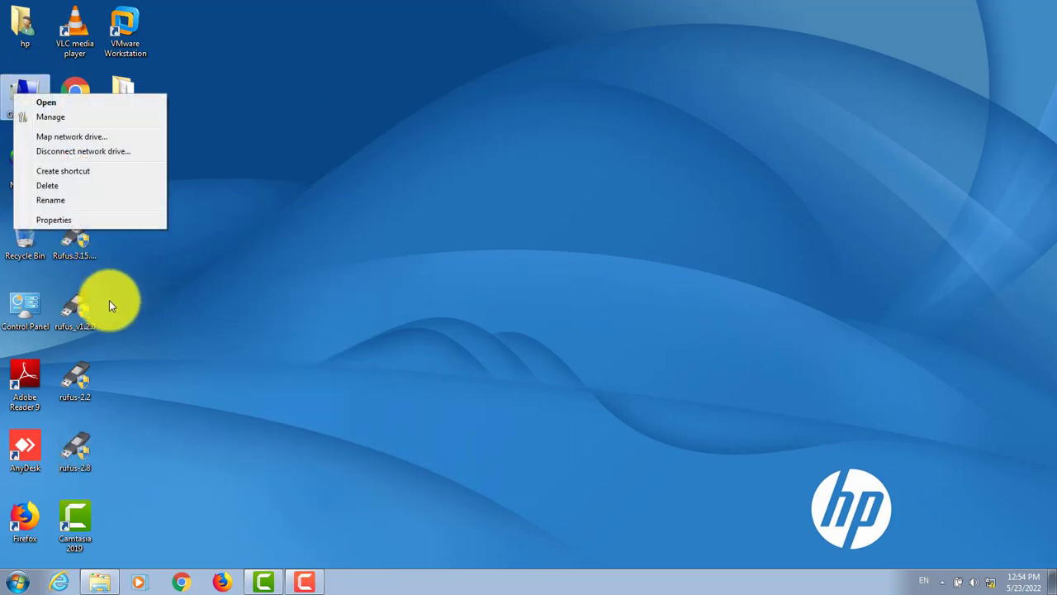
{"action": "left_click", "coordinate": [117, 221]}
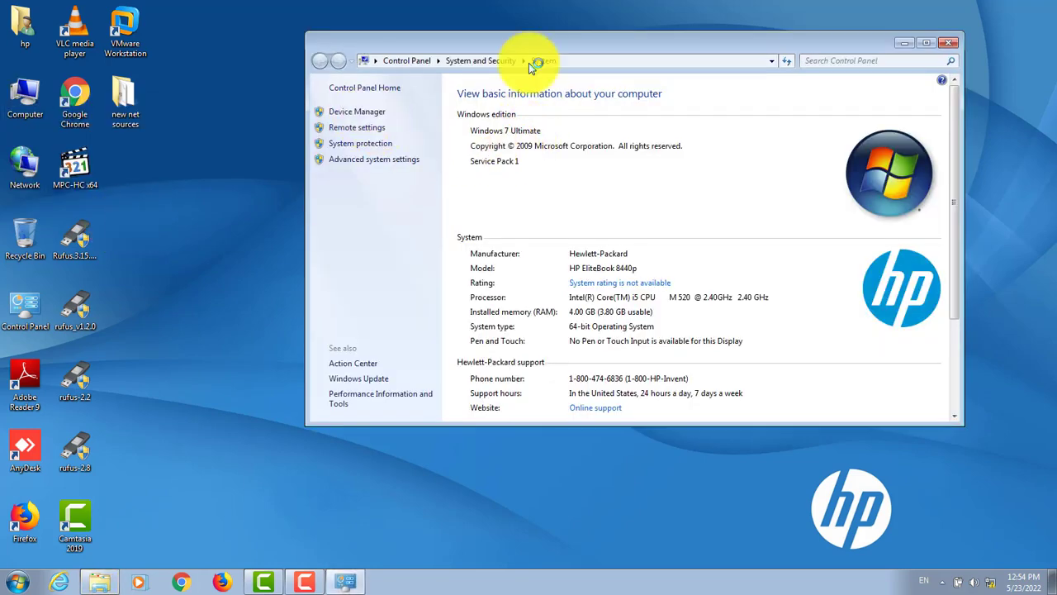
{"action": "left_click_drag", "start_coordinate": [545, 48], "coordinate": [463, 68]}
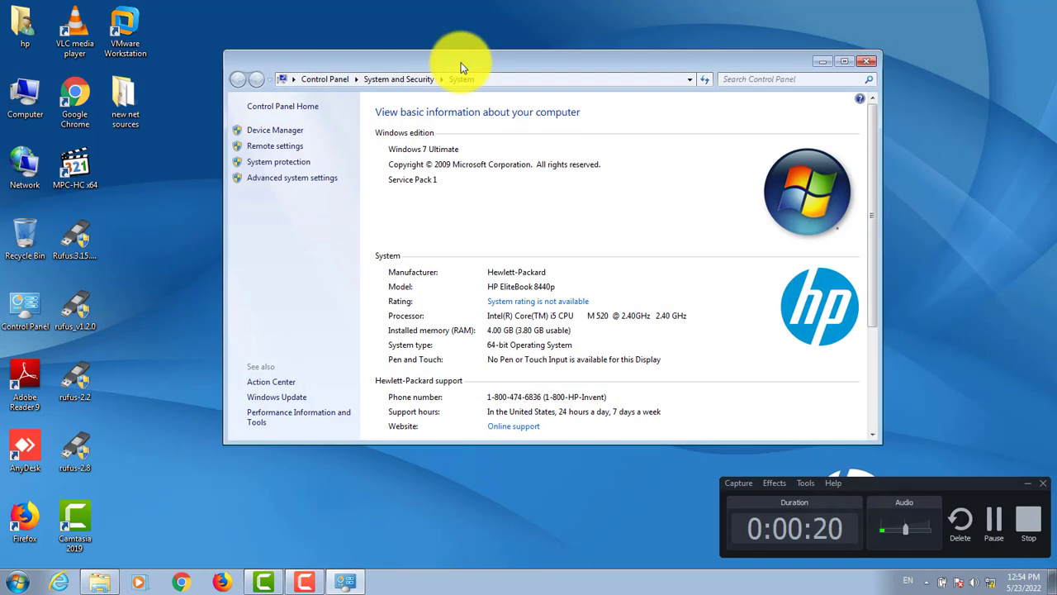
{"action": "left_click", "coordinate": [875, 61]}
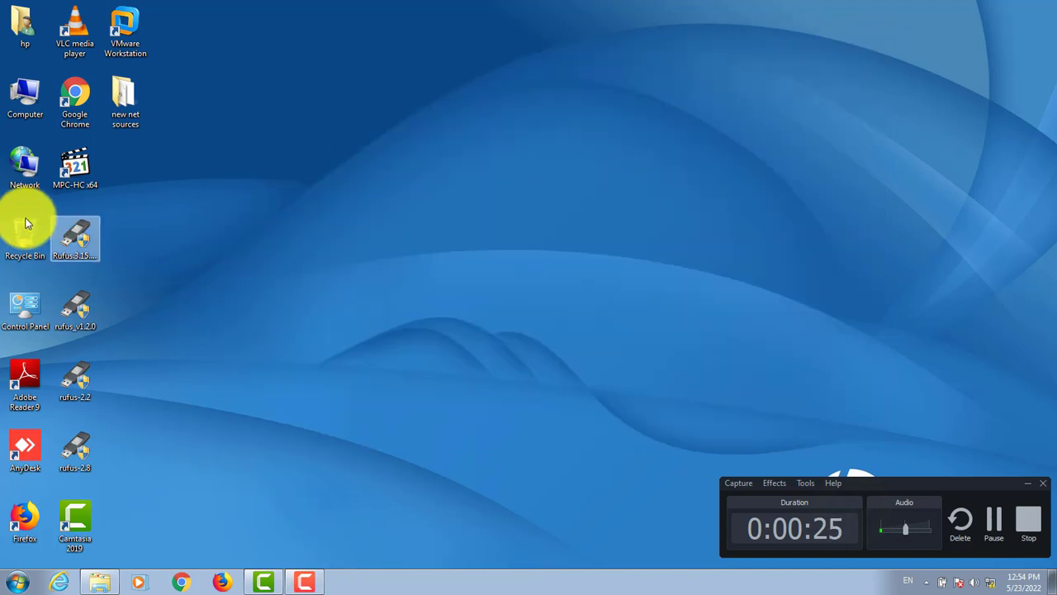
Step: Check the installed programs list in Control Panel for the Kaspersky Security Center Network Agent entry, and close the window
{"action": "double_click", "coordinate": [25, 309]}
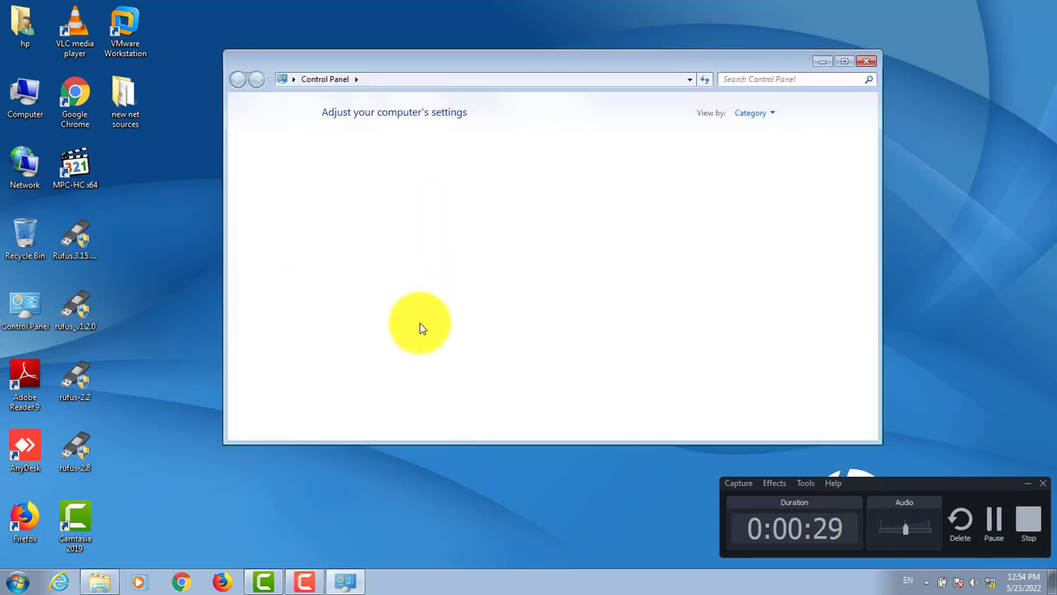
{"action": "double_click", "coordinate": [547, 63]}
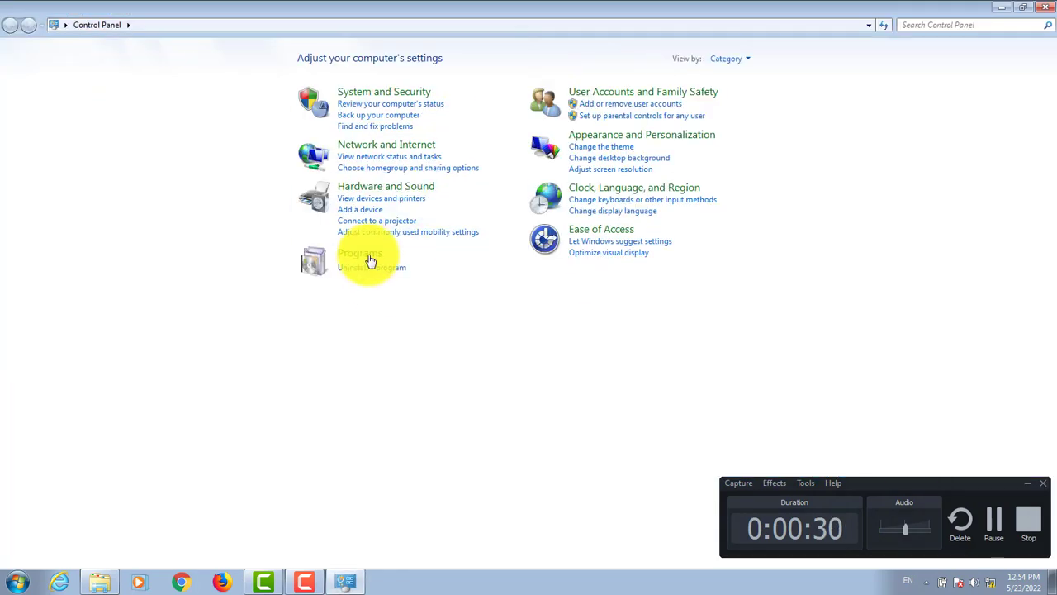
{"action": "left_click", "coordinate": [367, 257]}
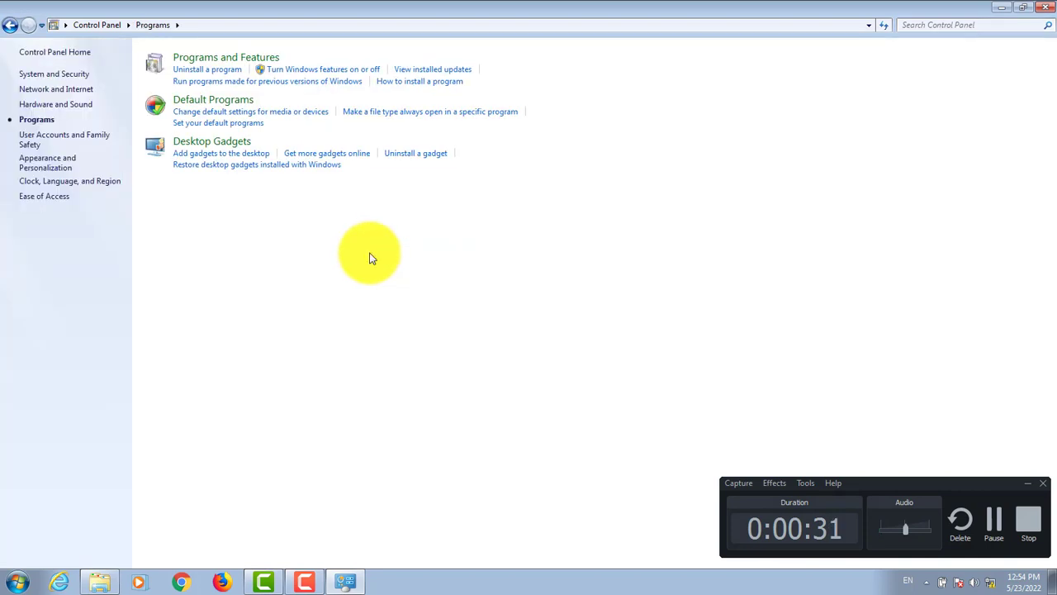
{"action": "left_click", "coordinate": [264, 62]}
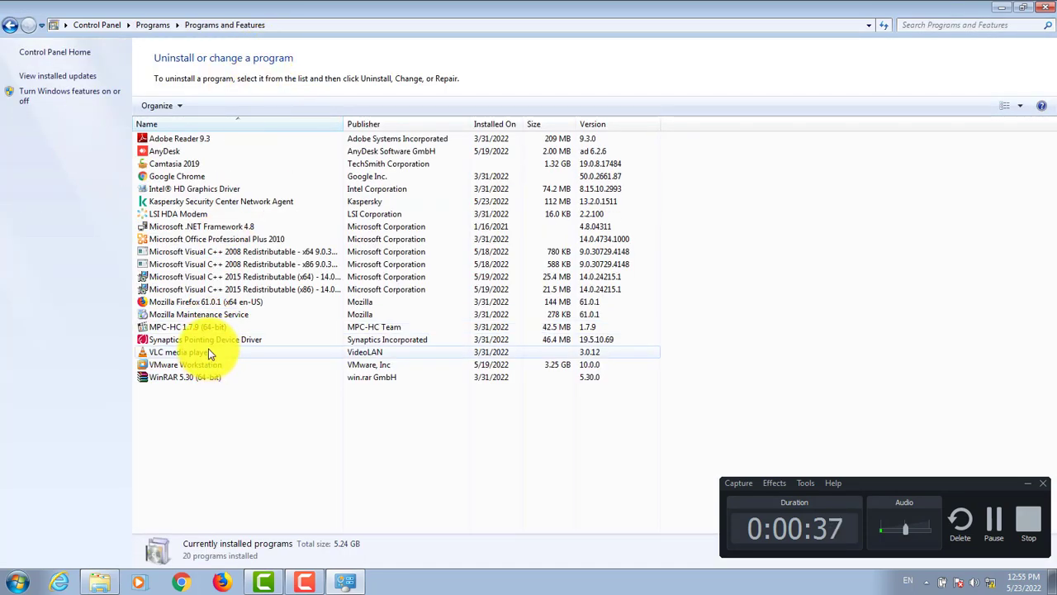
{"action": "left_click", "coordinate": [214, 202]}
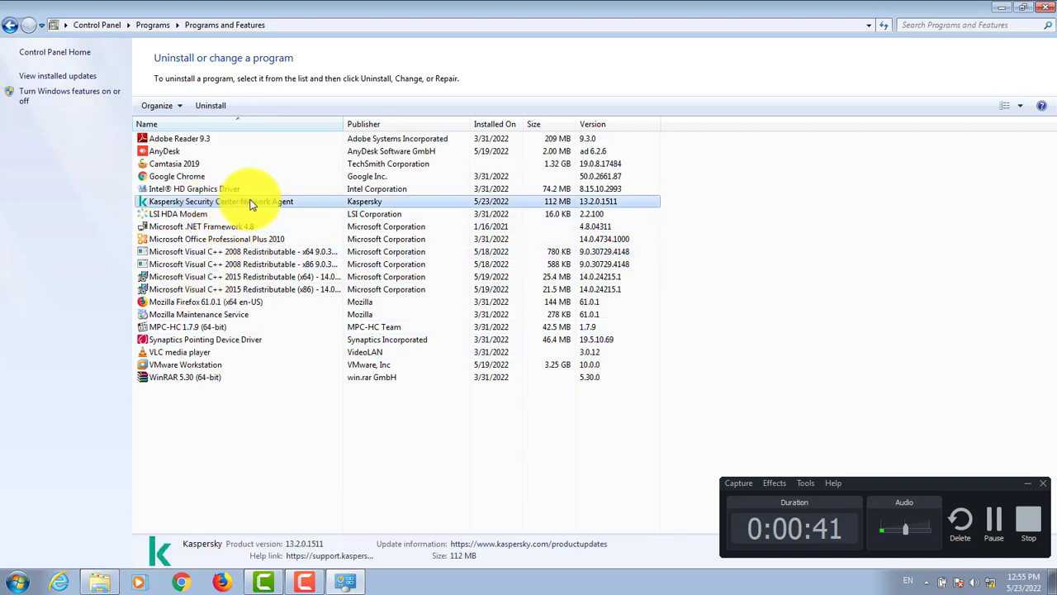
{"action": "left_click", "coordinate": [1049, 7]}
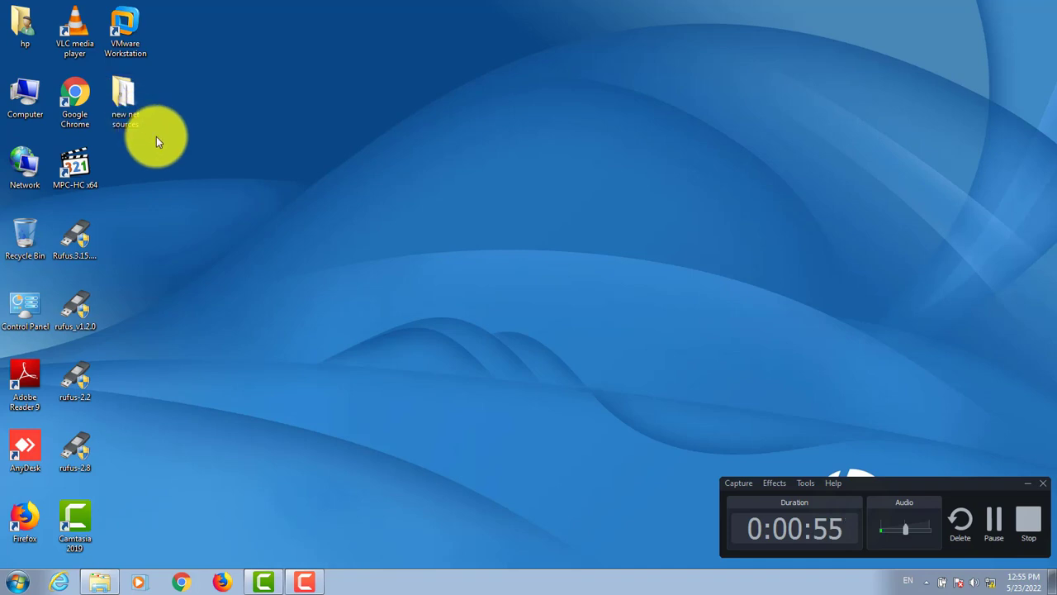
Step: Run setup from KES_11.2.0.2254(1) in new net sources > kasper2022 > kasper win7 sp1, and clear the folder window from the desktop
{"action": "mouse_move", "coordinate": [135, 122]}
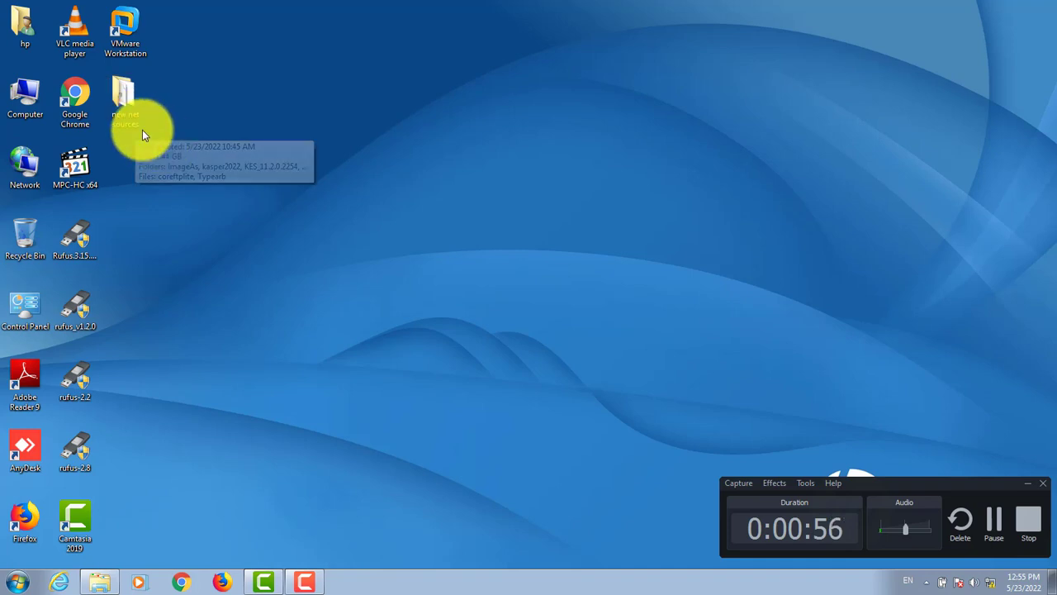
{"action": "double_click", "coordinate": [128, 121]}
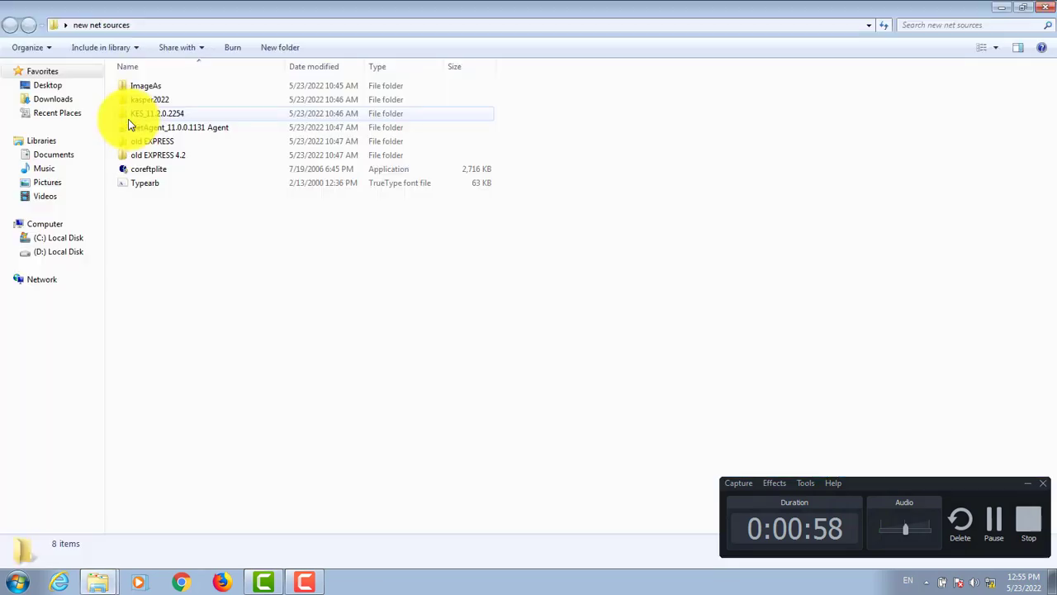
{"action": "double_click", "coordinate": [170, 99]}
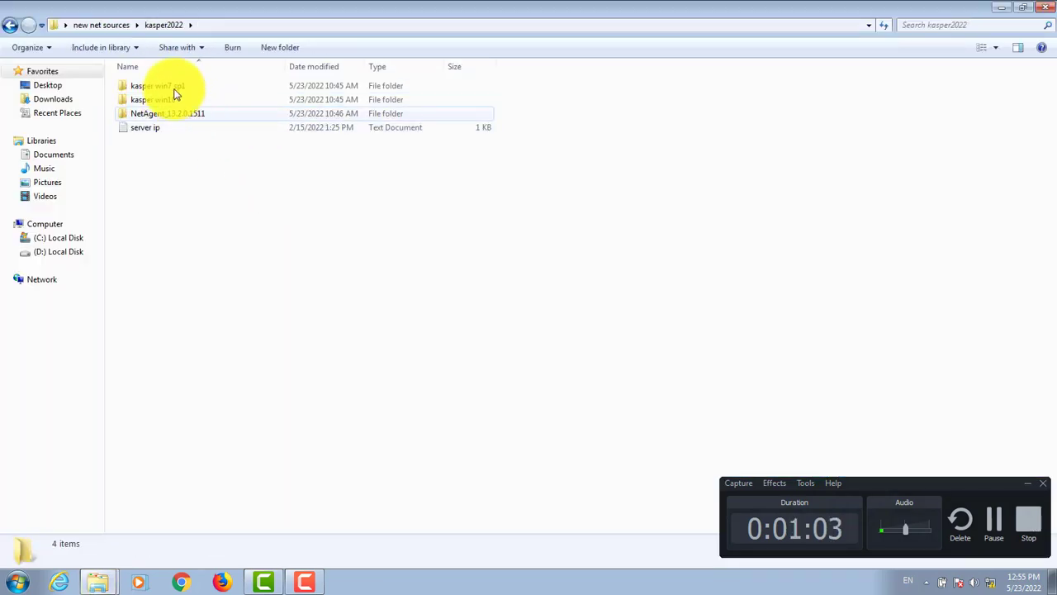
{"action": "mouse_move", "coordinate": [177, 91]}
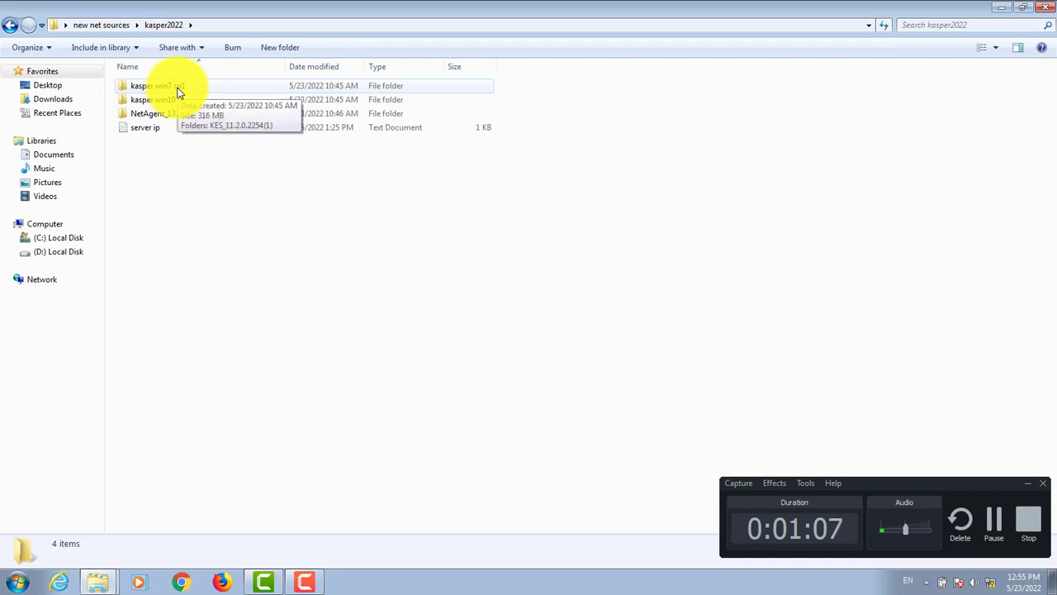
{"action": "double_click", "coordinate": [177, 90]}
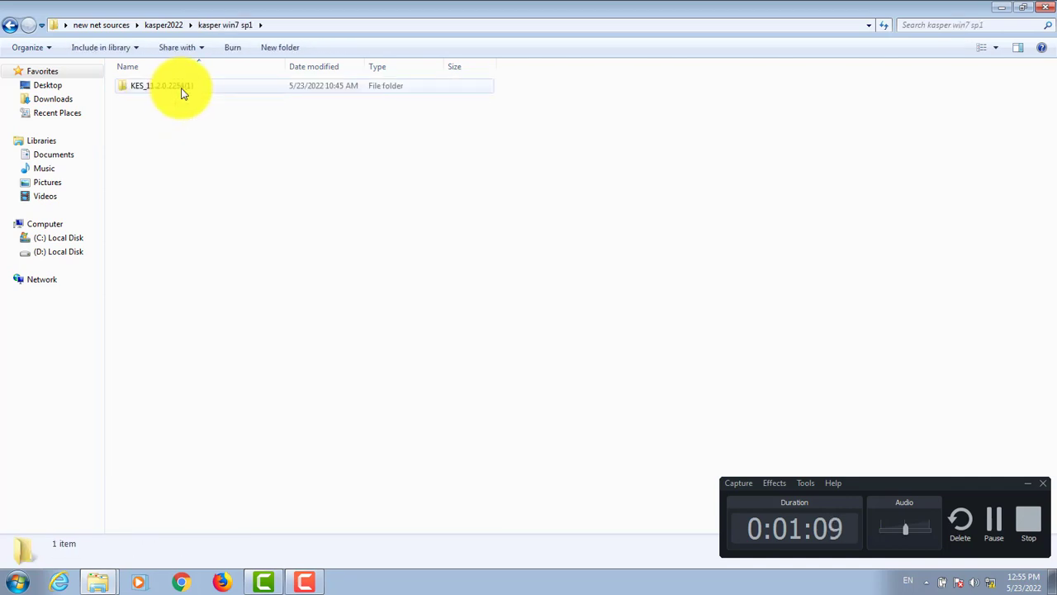
{"action": "double_click", "coordinate": [183, 93]}
{"action": "left_click", "coordinate": [146, 142]}
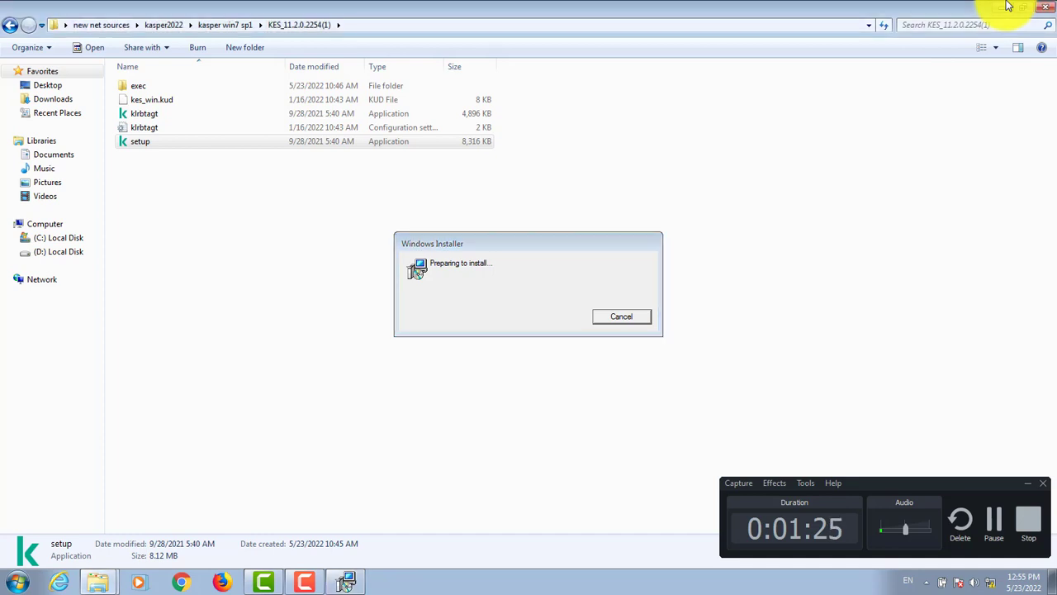
{"action": "left_click", "coordinate": [1003, 7]}
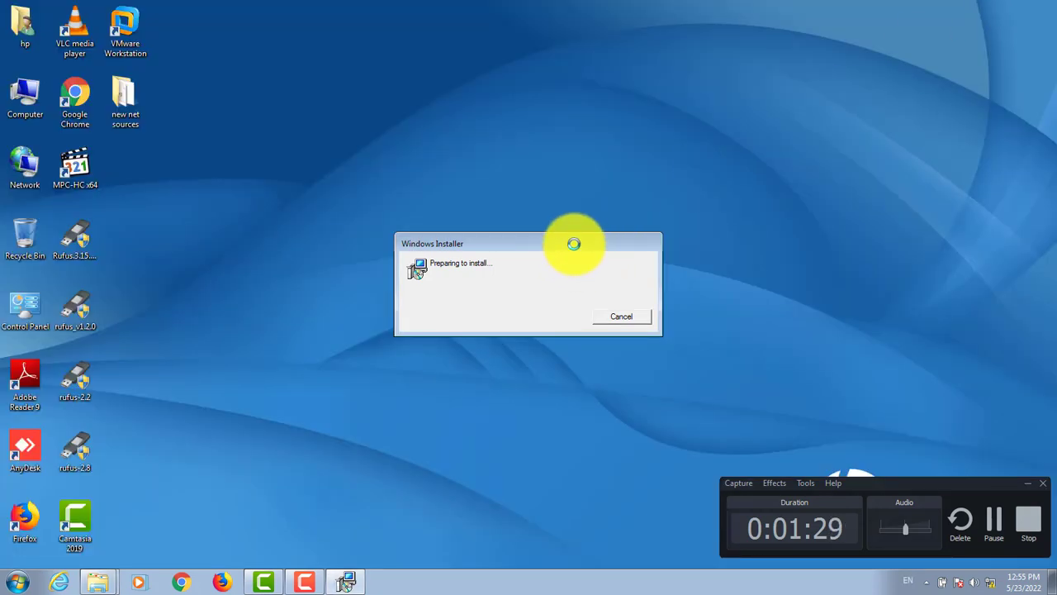
{"action": "left_click_drag", "start_coordinate": [574, 244], "coordinate": [568, 162]}
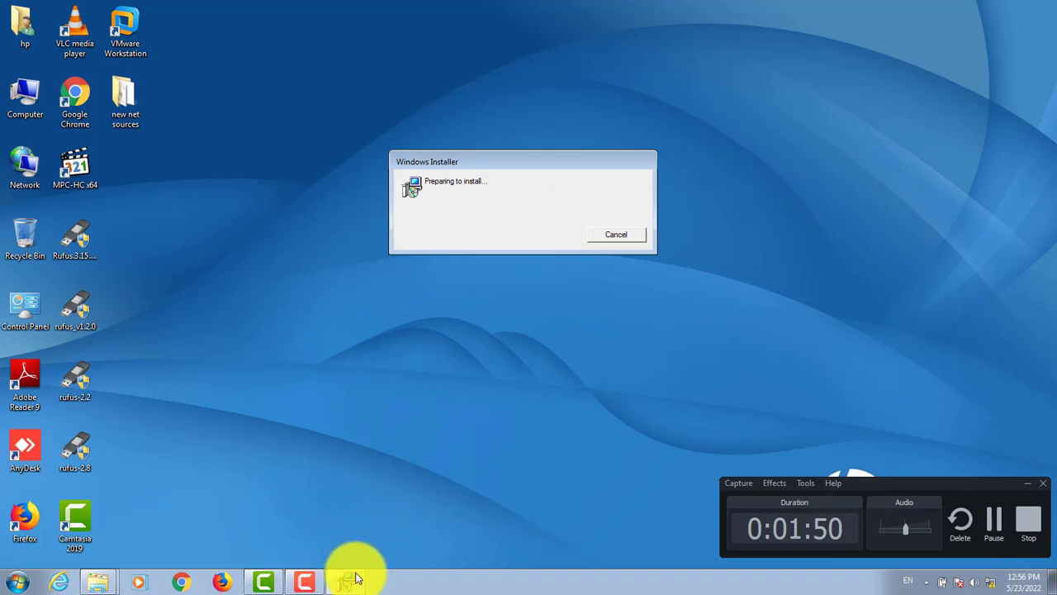
{"action": "mouse_move", "coordinate": [350, 576]}
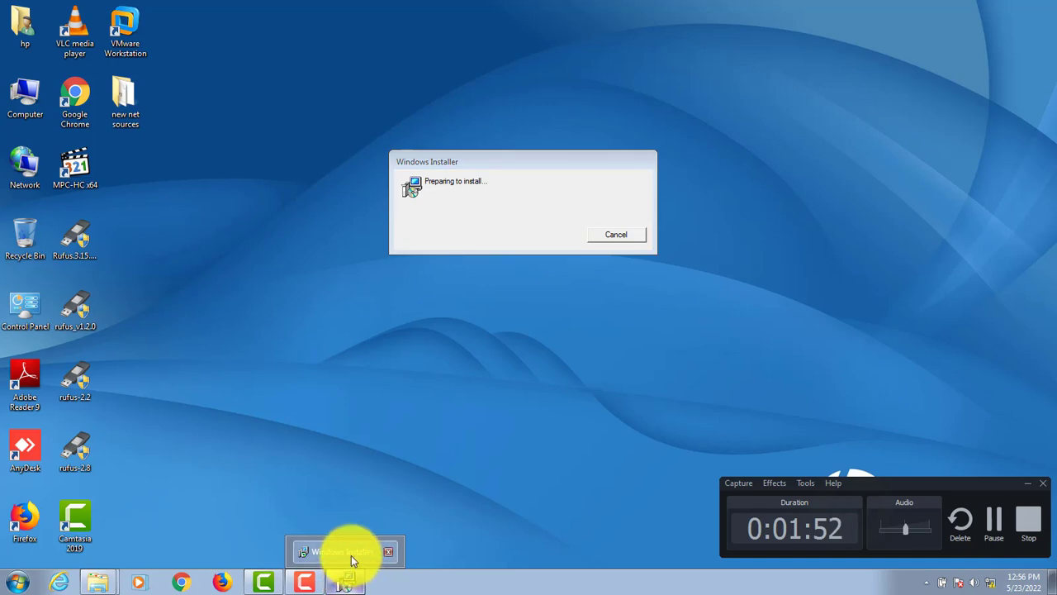
{"action": "right_click", "coordinate": [277, 277]}
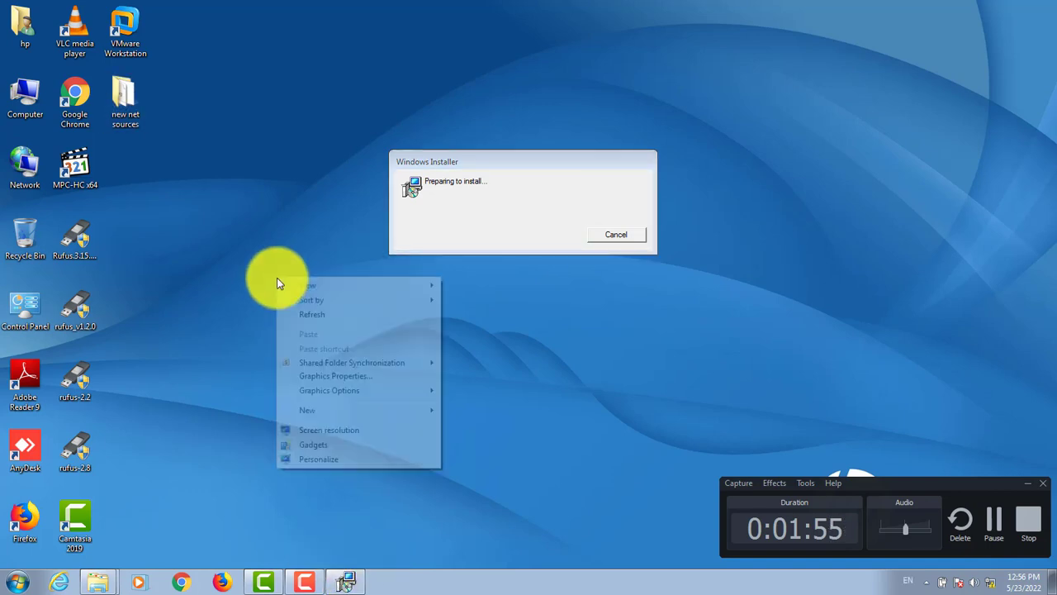
{"action": "left_click", "coordinate": [319, 315]}
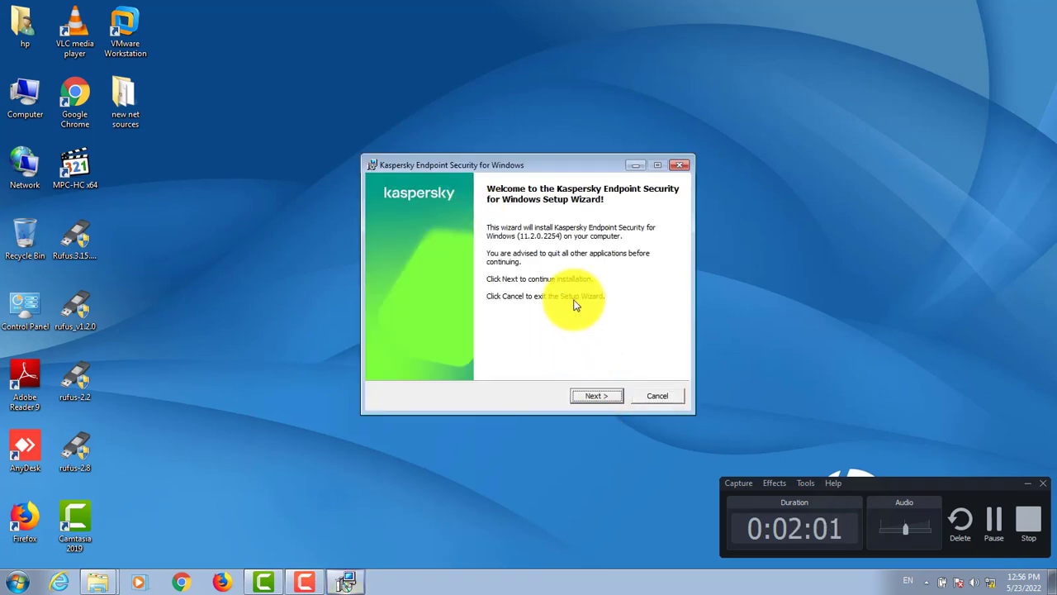
Step: Proceed past the Kaspersky Endpoint Security welcome page and accept the End User License Agreement and Privacy Policy
{"action": "left_click", "coordinate": [602, 397]}
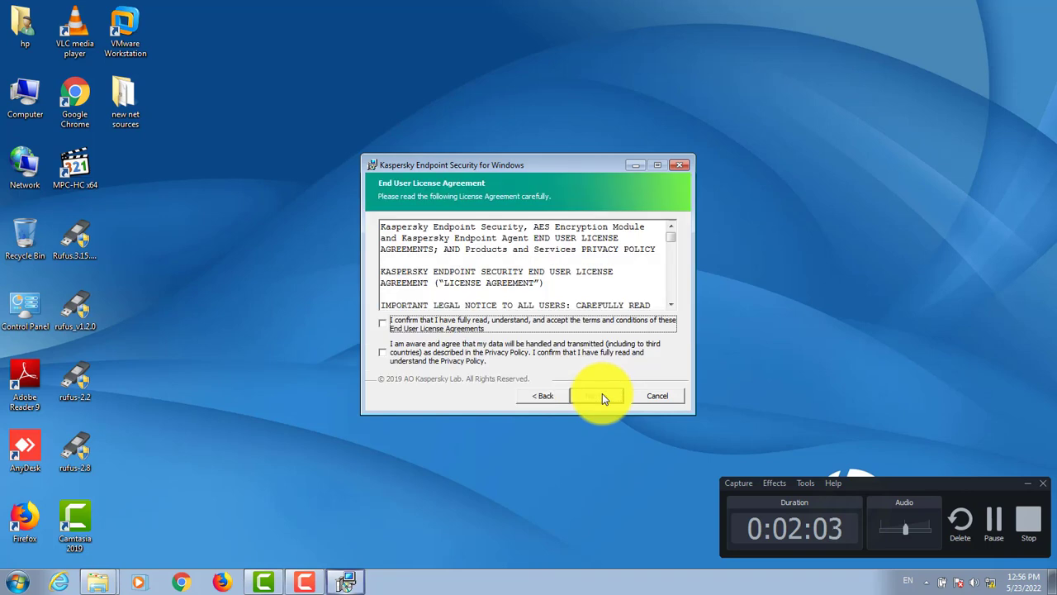
{"action": "left_click", "coordinate": [388, 323]}
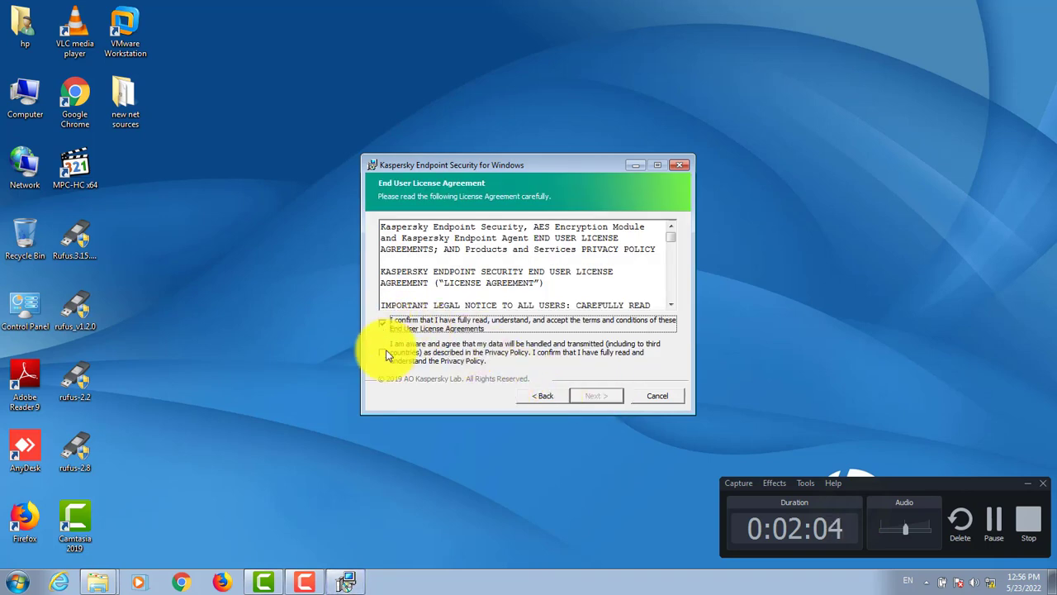
{"action": "left_click", "coordinate": [385, 351]}
{"action": "left_click", "coordinate": [591, 397]}
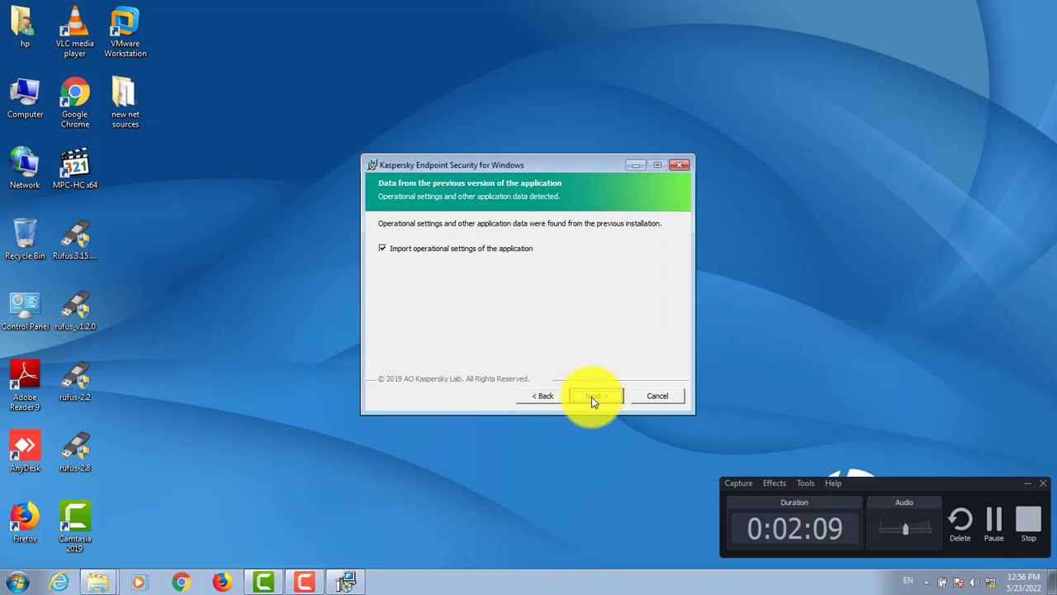
Step: Keep the import of operational settings, the preselected features and the default destination folder, and start the installation
{"action": "left_click", "coordinate": [592, 396]}
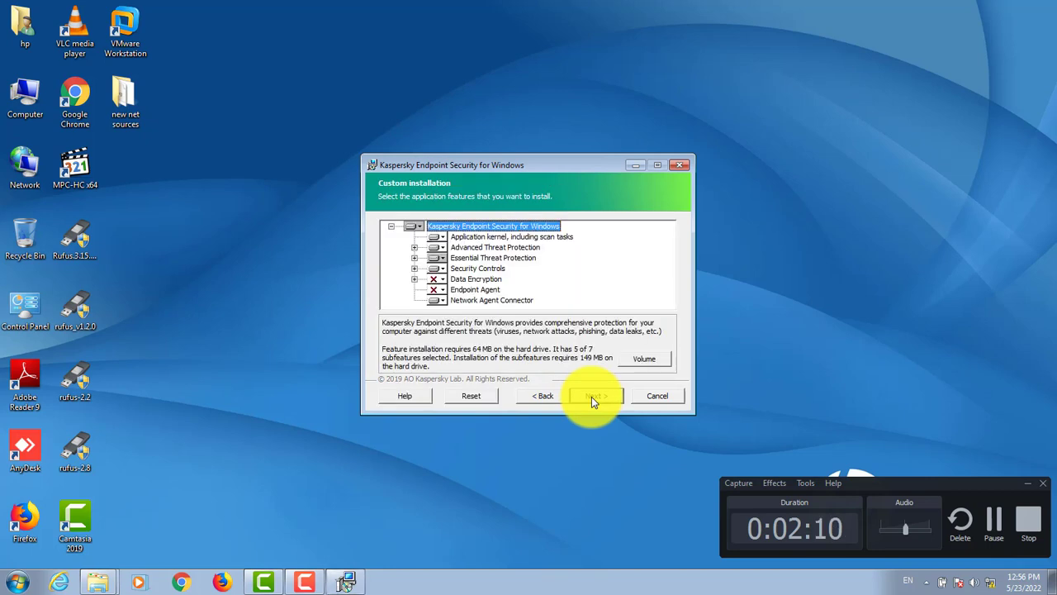
{"action": "left_click", "coordinate": [591, 396]}
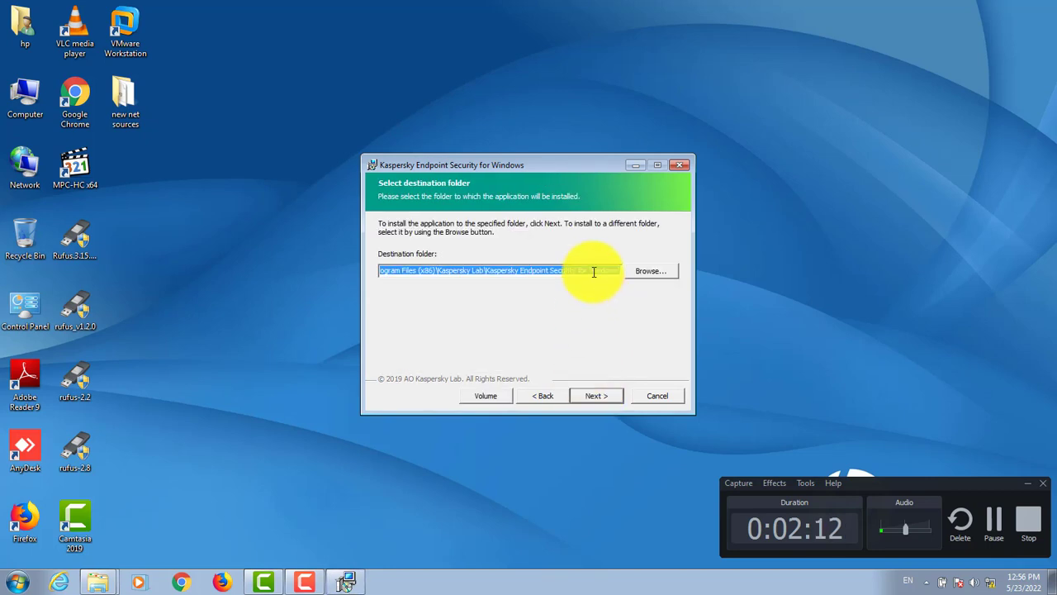
{"action": "left_click", "coordinate": [593, 271]}
{"action": "left_click", "coordinate": [609, 397]}
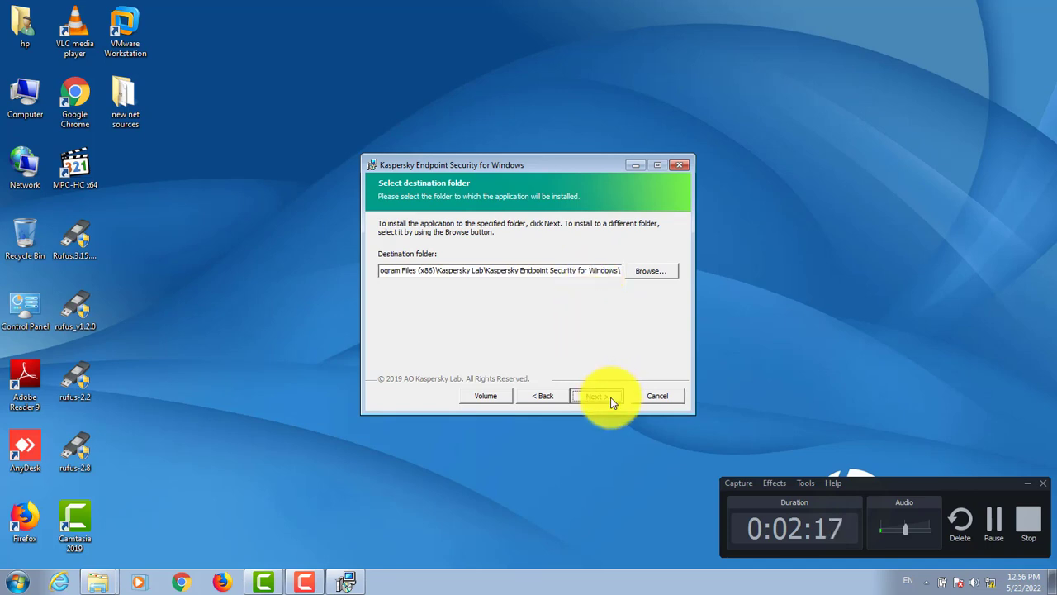
{"action": "left_click", "coordinate": [612, 400]}
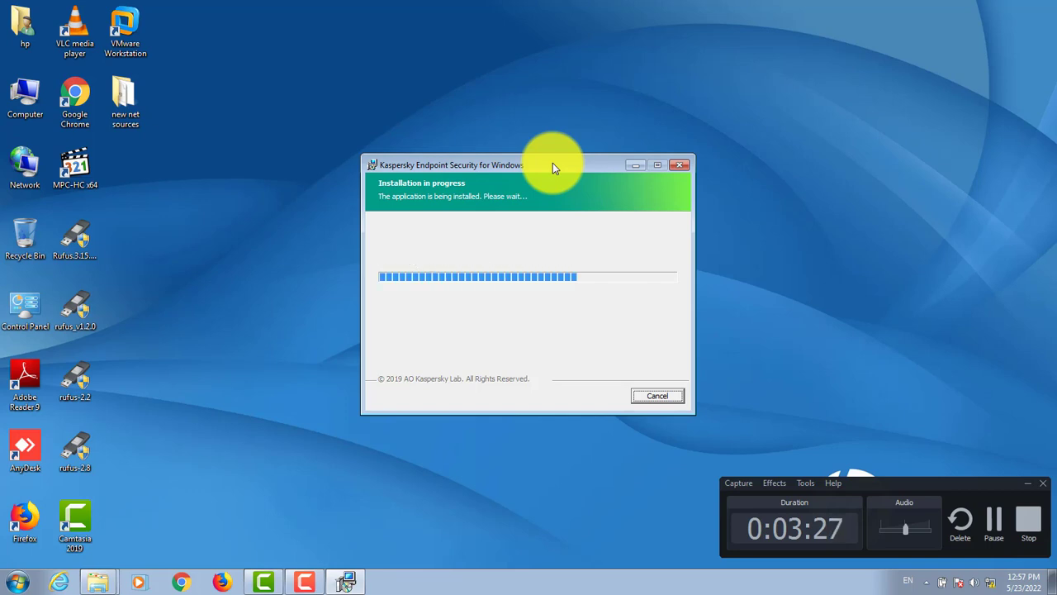
{"action": "left_click_drag", "start_coordinate": [560, 162], "coordinate": [750, 86]}
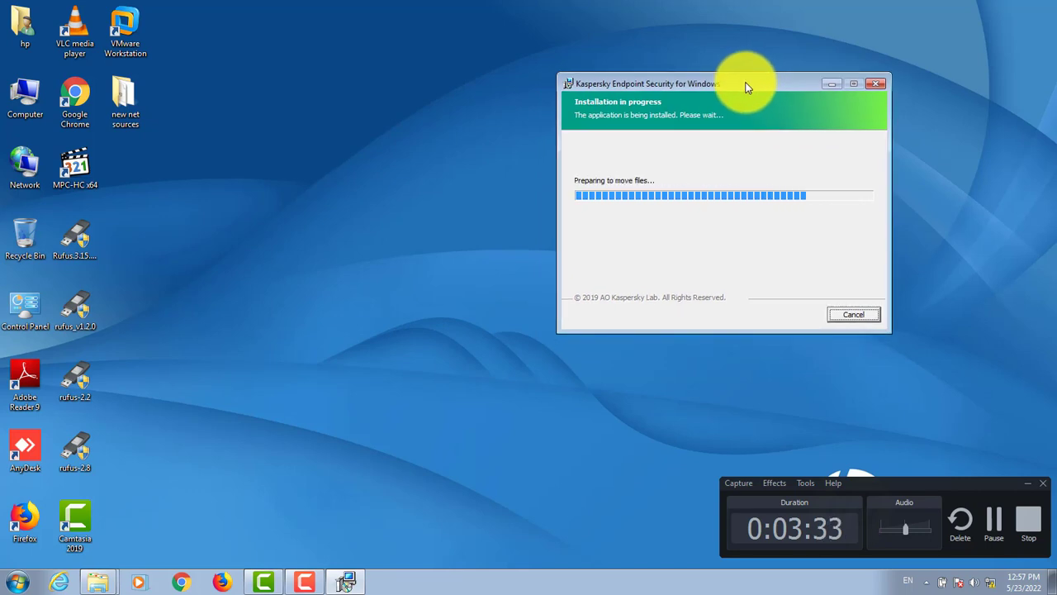
{"action": "left_click_drag", "start_coordinate": [741, 82], "coordinate": [740, 61]}
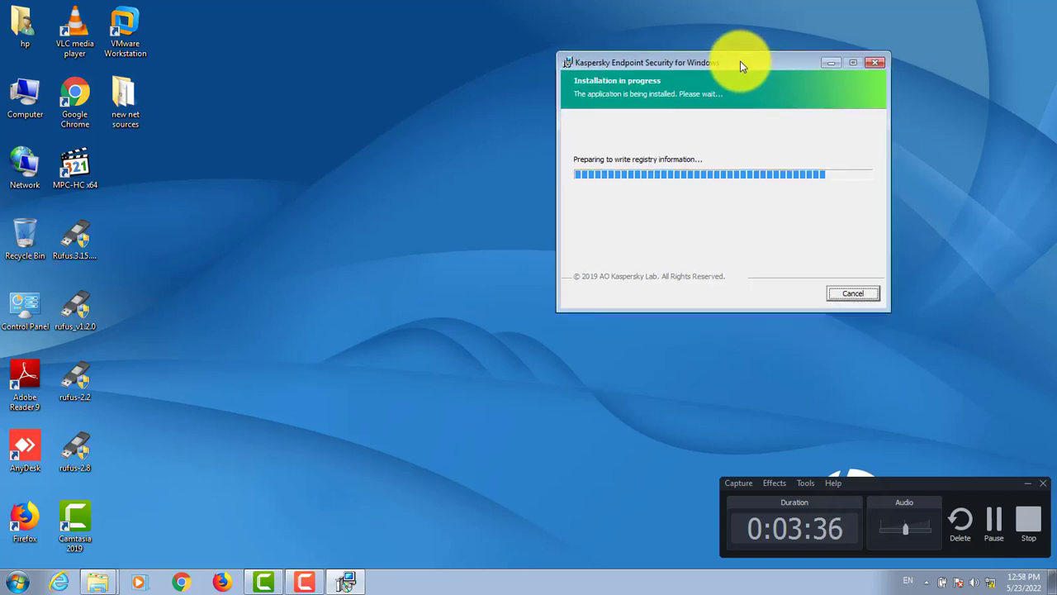
{"action": "left_click_drag", "start_coordinate": [678, 62], "coordinate": [650, 106]}
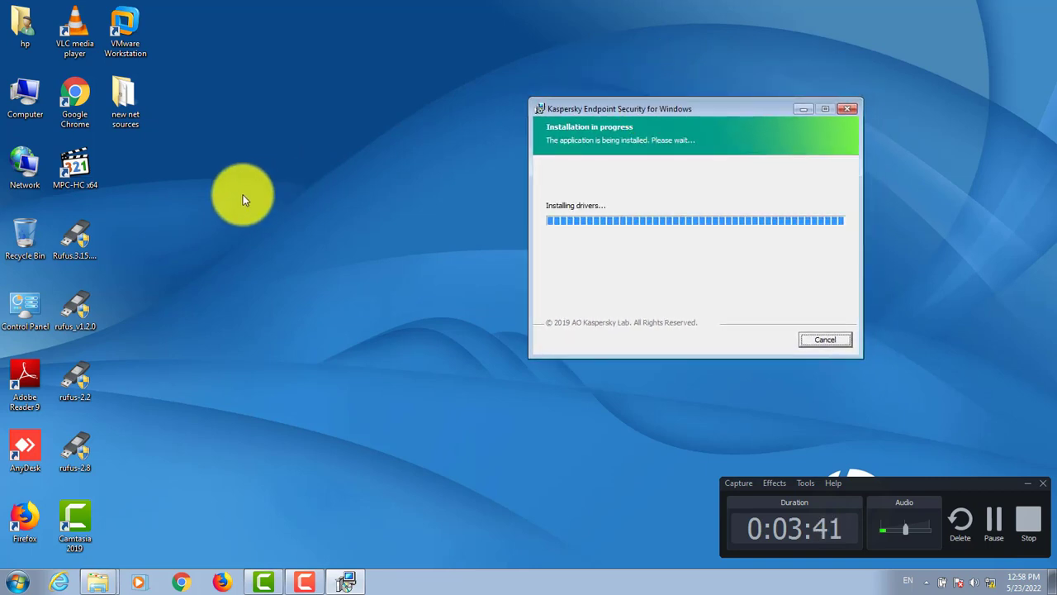
Step: Run the SETUP application from new net sources > ImageAs and accept the iSeries Access for Windows license information
{"action": "double_click", "coordinate": [136, 102]}
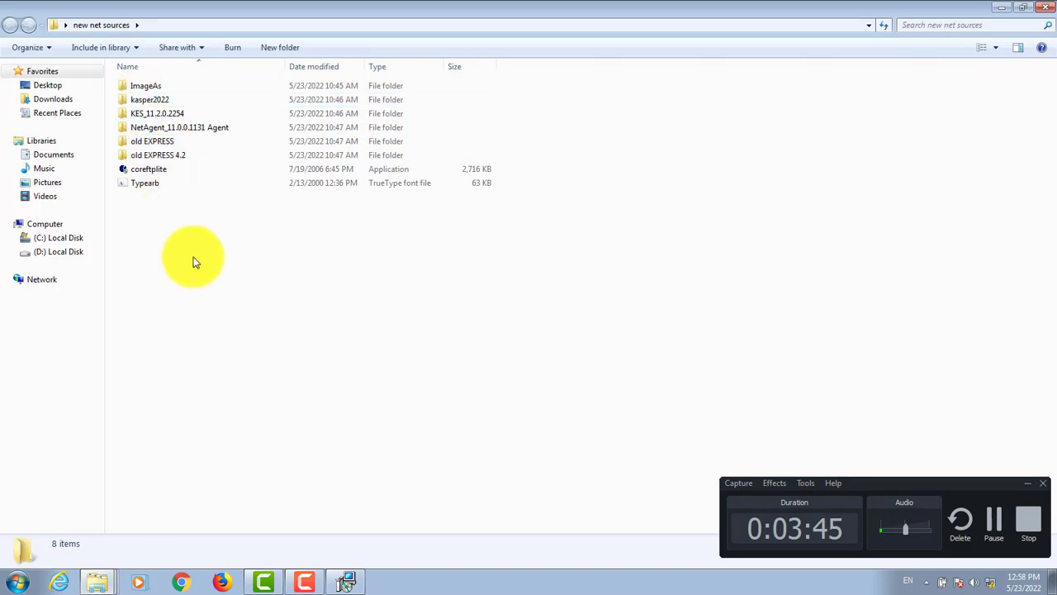
{"action": "double_click", "coordinate": [155, 93]}
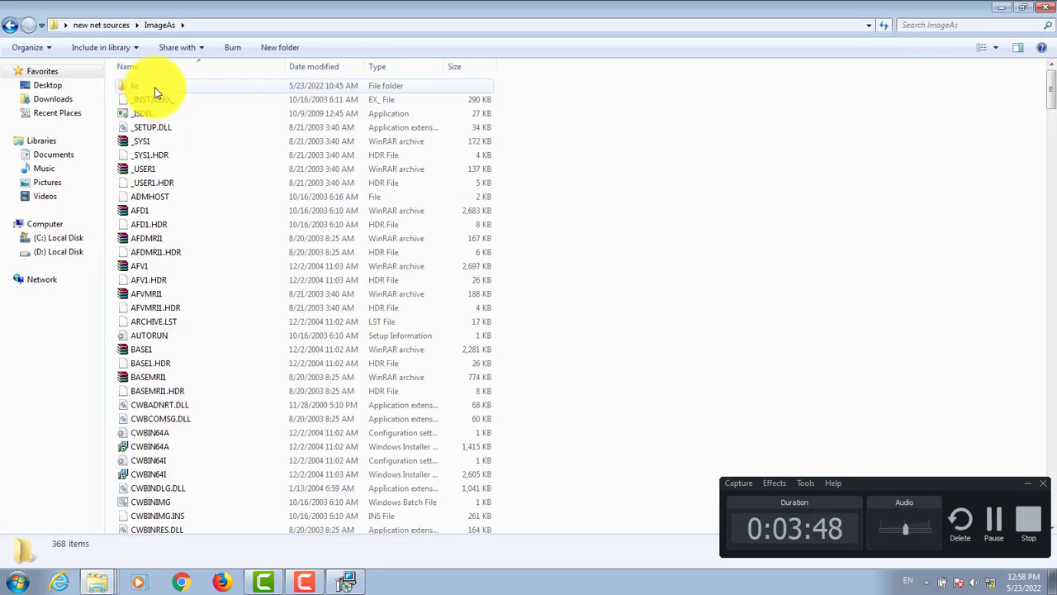
{"action": "scroll", "coordinate": [185, 314], "scroll_direction": "down", "scroll_amount": 5}
{"action": "left_click", "coordinate": [179, 361]}
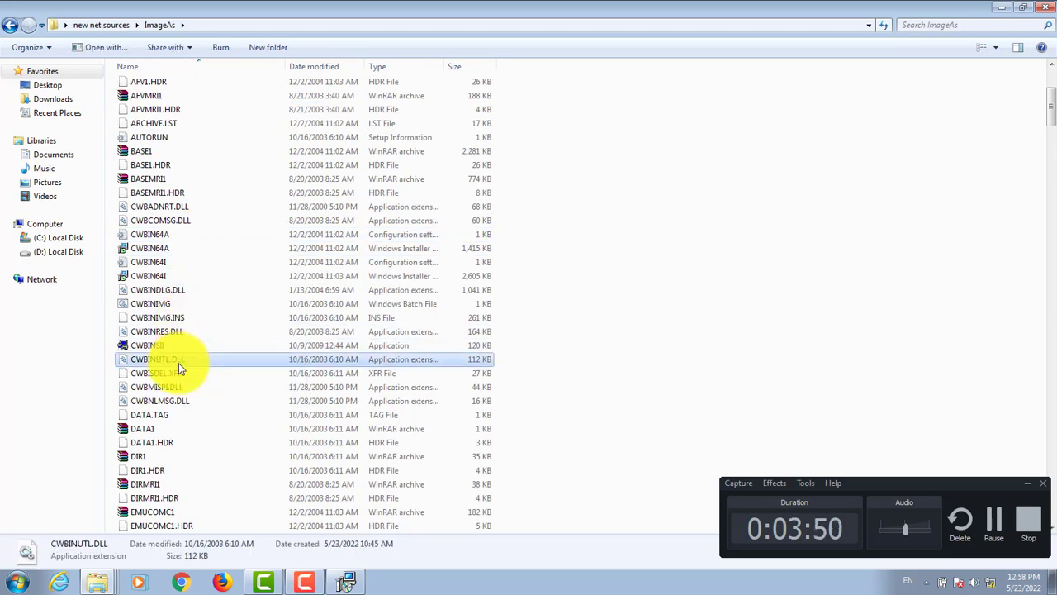
{"action": "key", "text": "s"}
{"action": "left_click", "coordinate": [156, 179]}
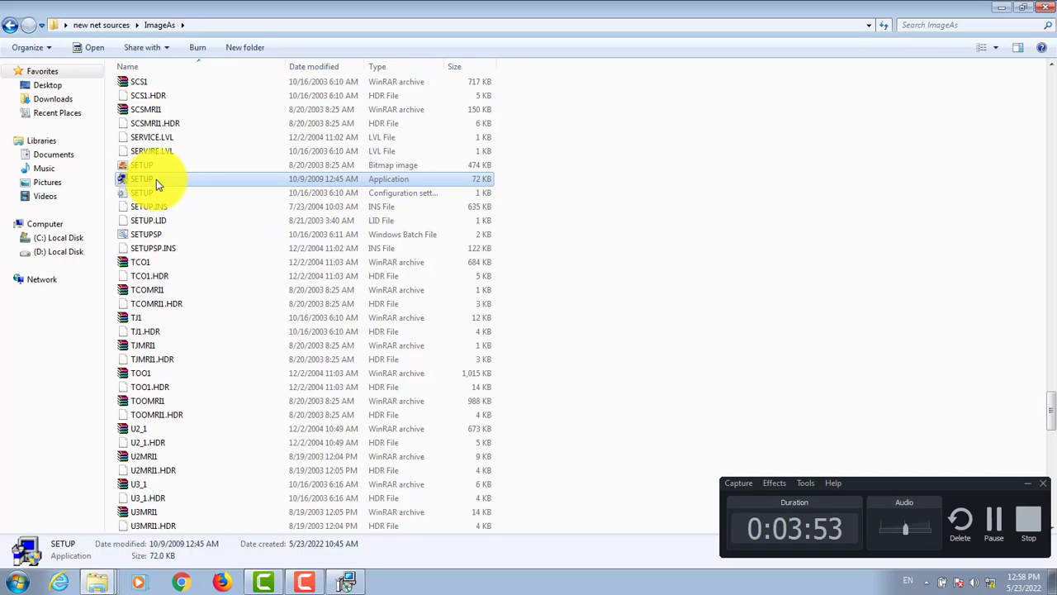
{"action": "double_click", "coordinate": [157, 179]}
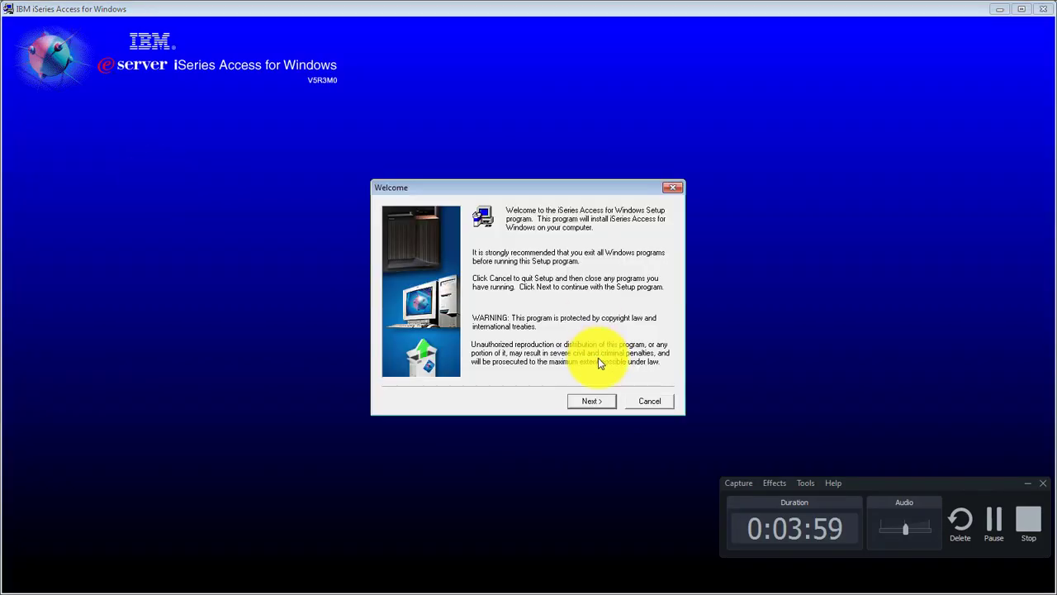
{"action": "left_click", "coordinate": [591, 403]}
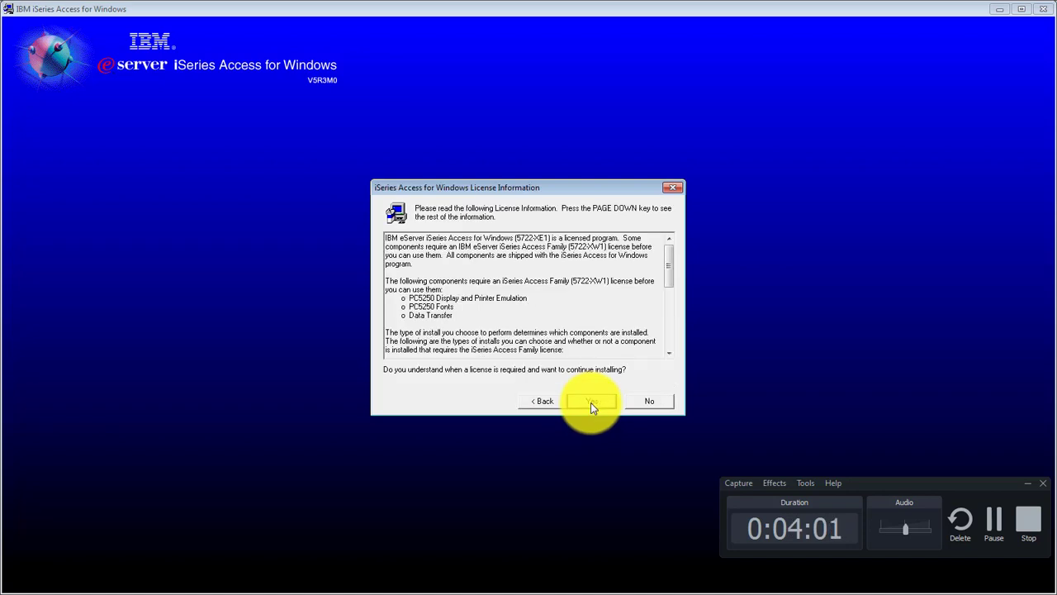
{"action": "left_click", "coordinate": [590, 403]}
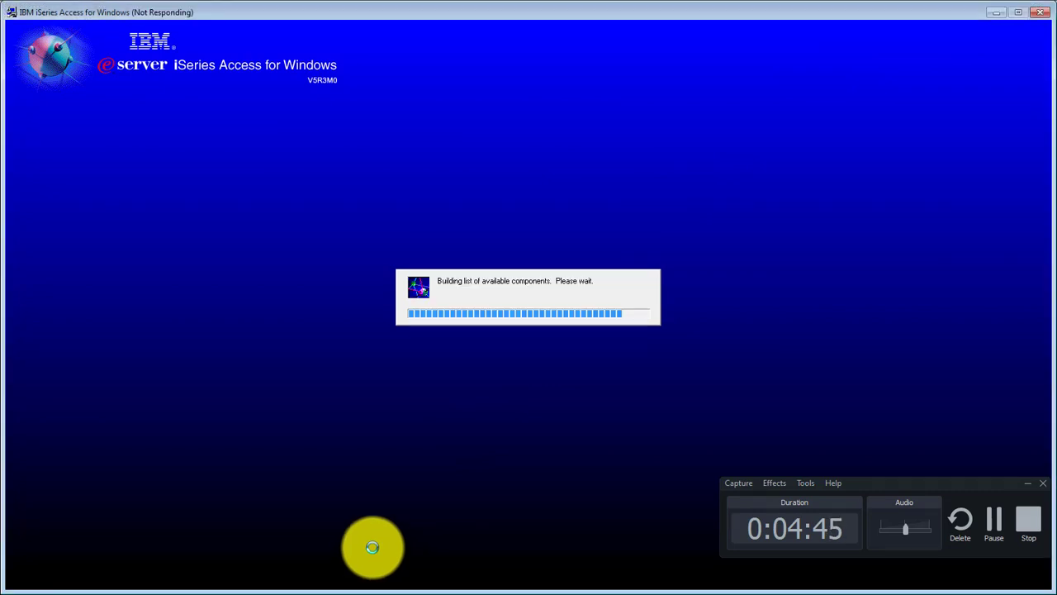
Step: Bring up the Kaspersky Endpoint Security installation window and place it clear of the iSeries progress box to check both installations
{"action": "key", "text": "alt+Tab"}
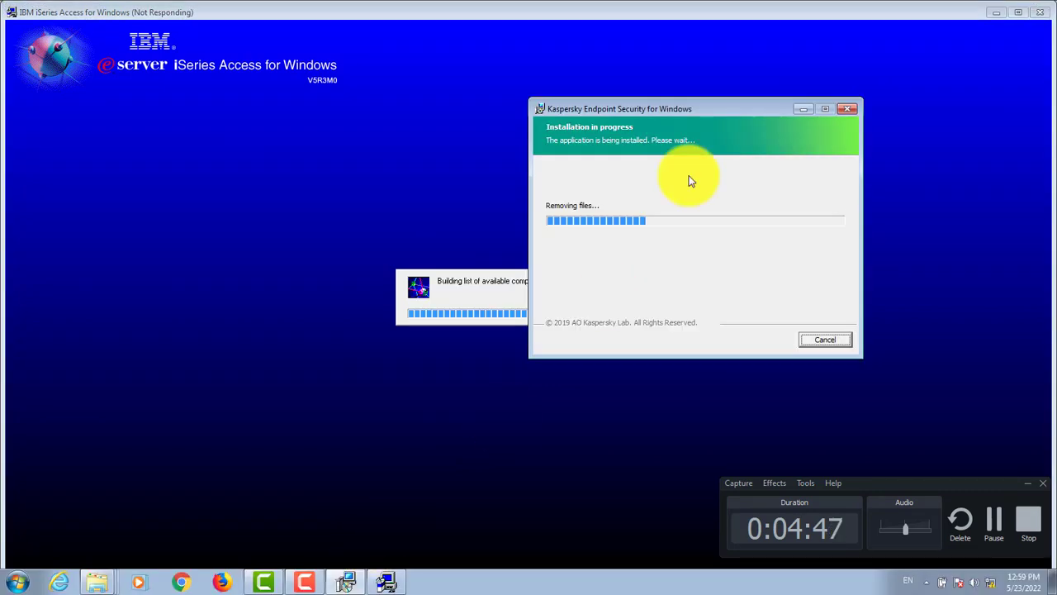
{"action": "left_click_drag", "start_coordinate": [744, 108], "coordinate": [288, 141]}
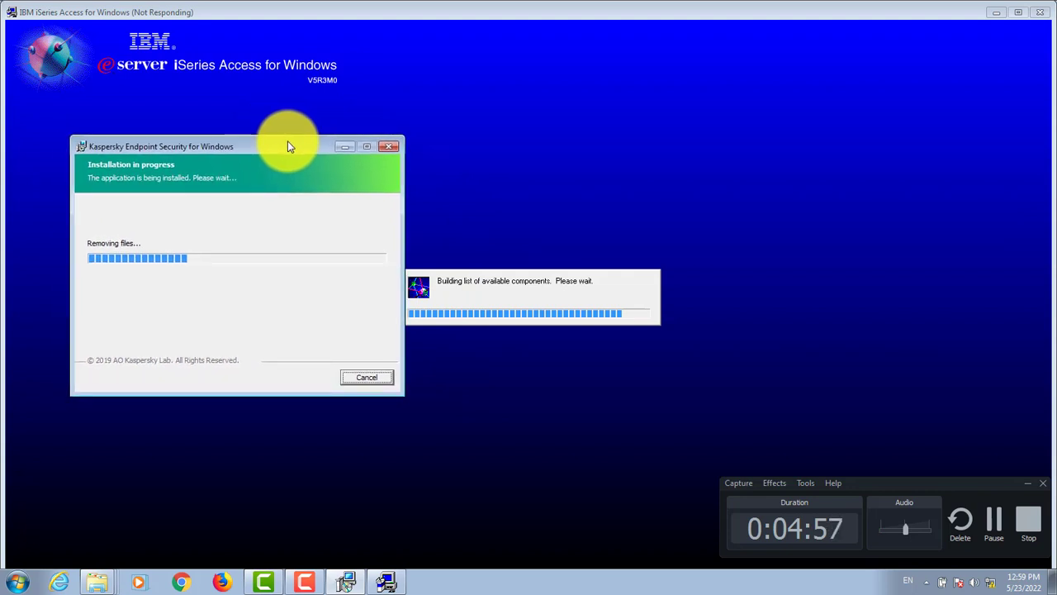
{"action": "key", "text": "alt+Tab"}
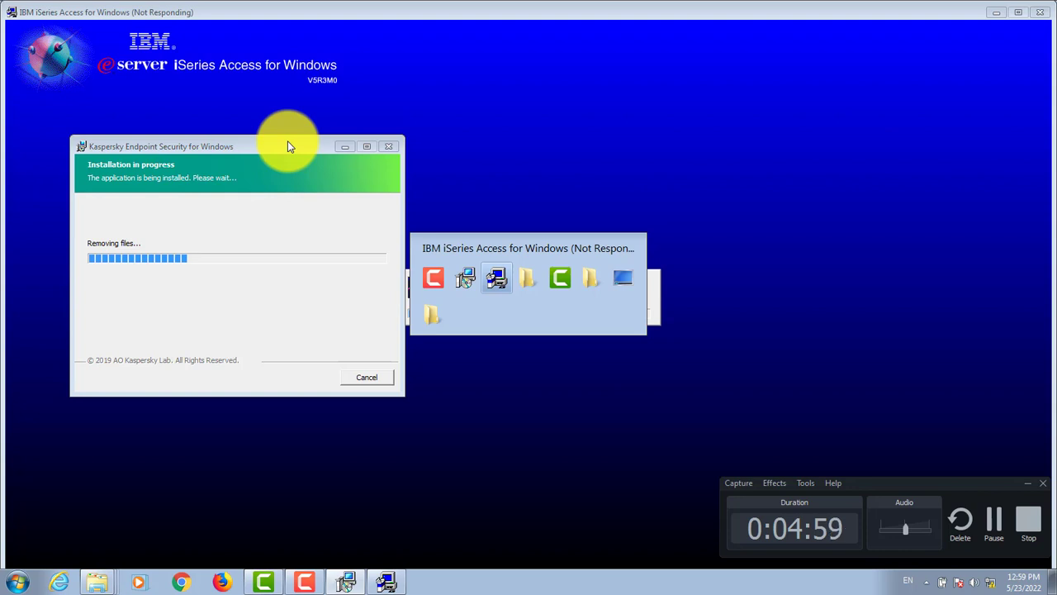
{"action": "key", "text": "alt+Tab"}
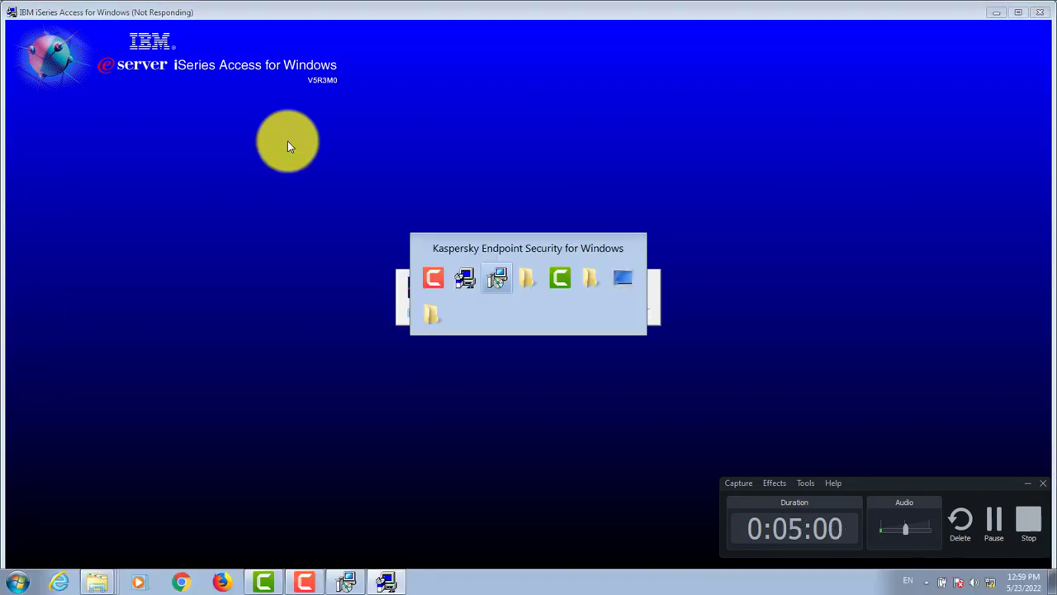
{"action": "mouse_move", "coordinate": [287, 142]}
{"action": "left_mouse_down"}
{"action": "mouse_move", "coordinate": [258, 117]}
{"action": "mouse_move", "coordinate": [276, 147]}
{"action": "left_mouse_up"}
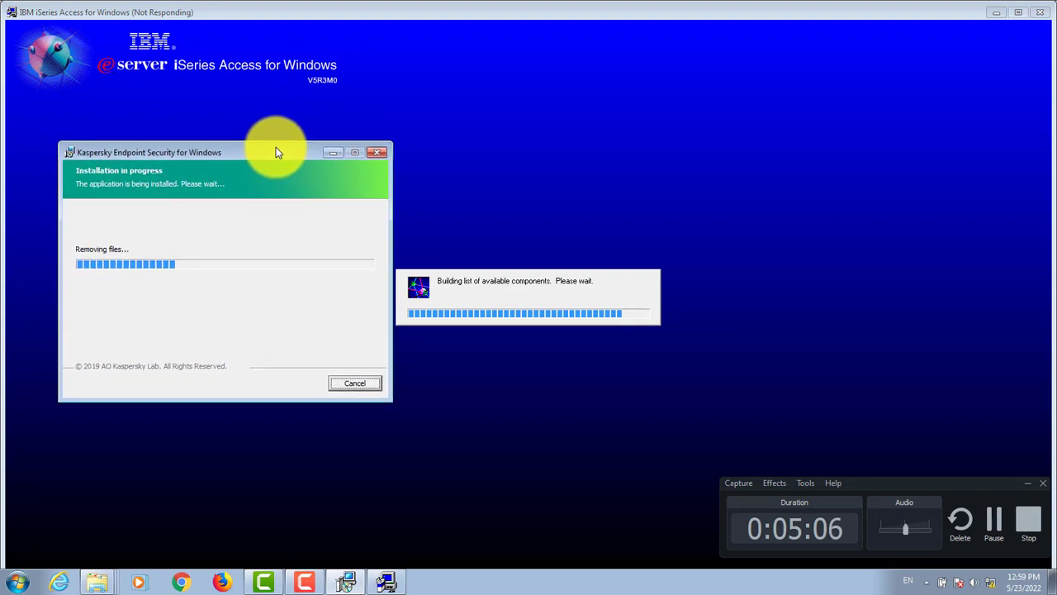
Step: Minimize the iSeries setup, ImageAs folder and recorder windows, and move the Kaspersky installation window off the desktop icons
{"action": "left_click", "coordinate": [996, 14]}
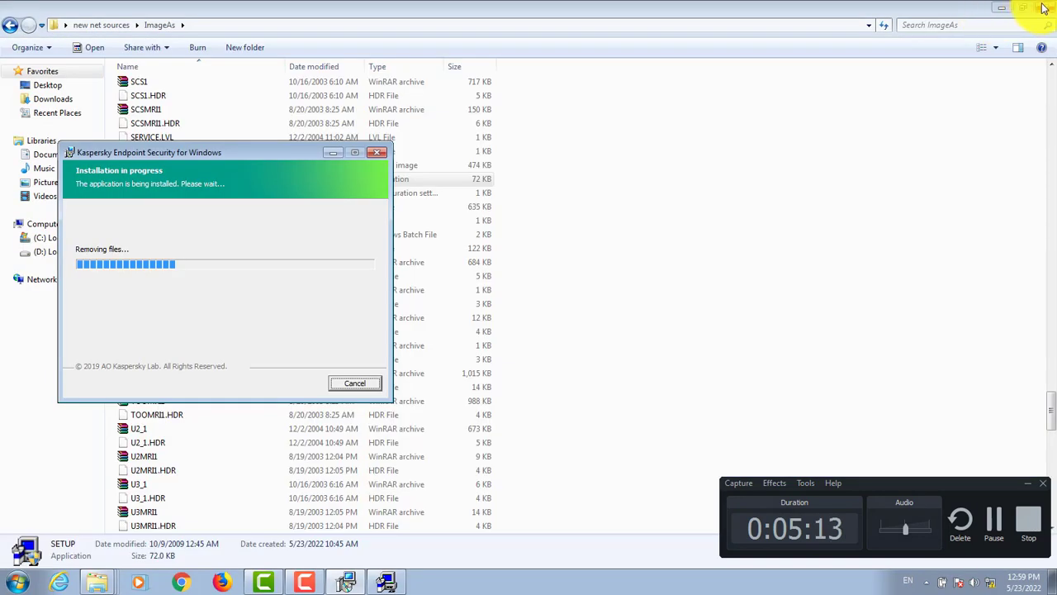
{"action": "left_click", "coordinate": [1002, 7]}
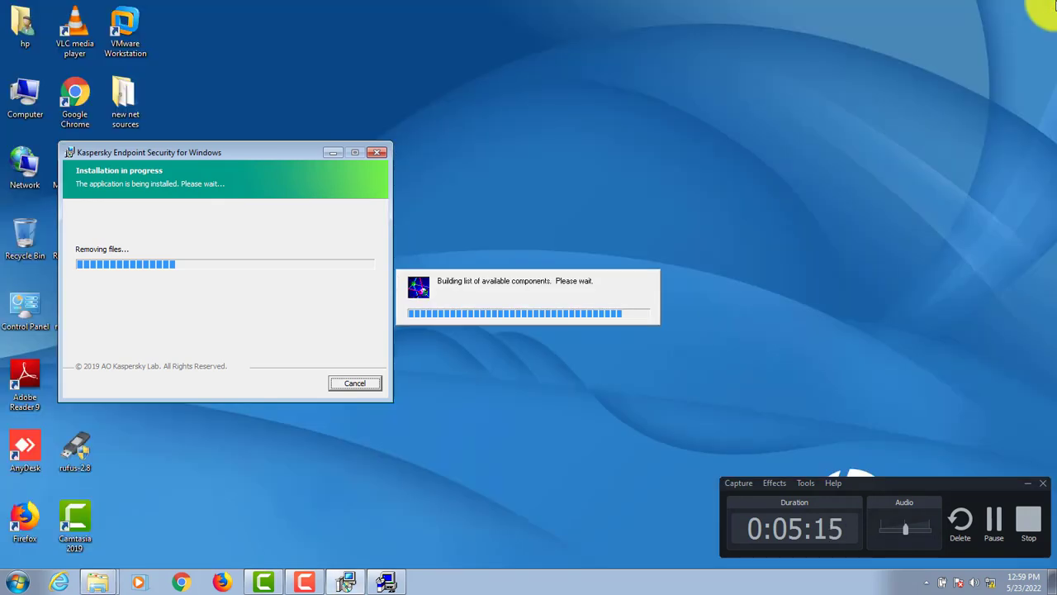
{"action": "mouse_move", "coordinate": [389, 583]}
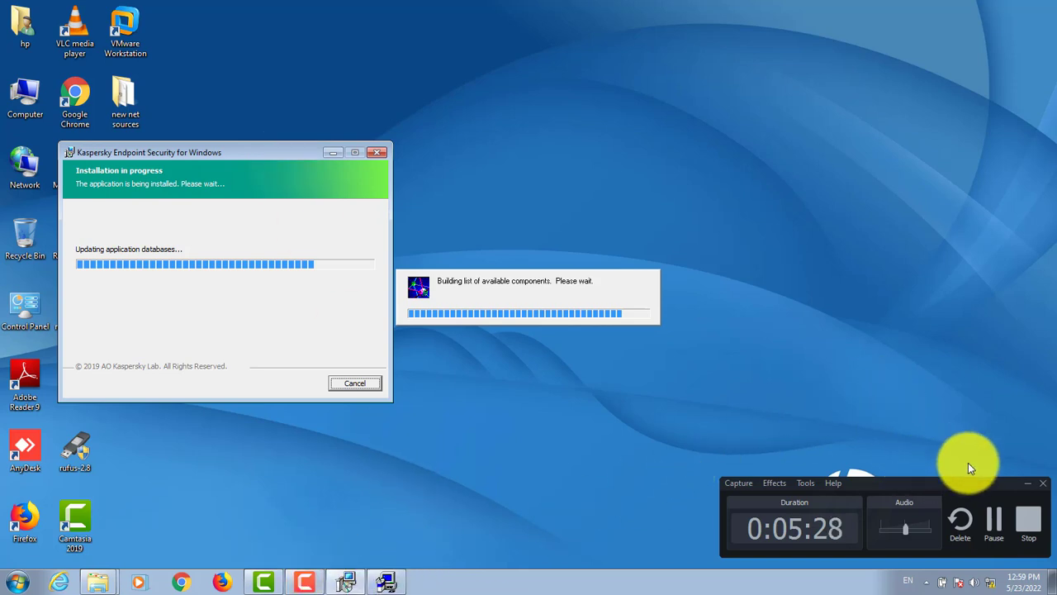
{"action": "left_click", "coordinate": [1027, 483]}
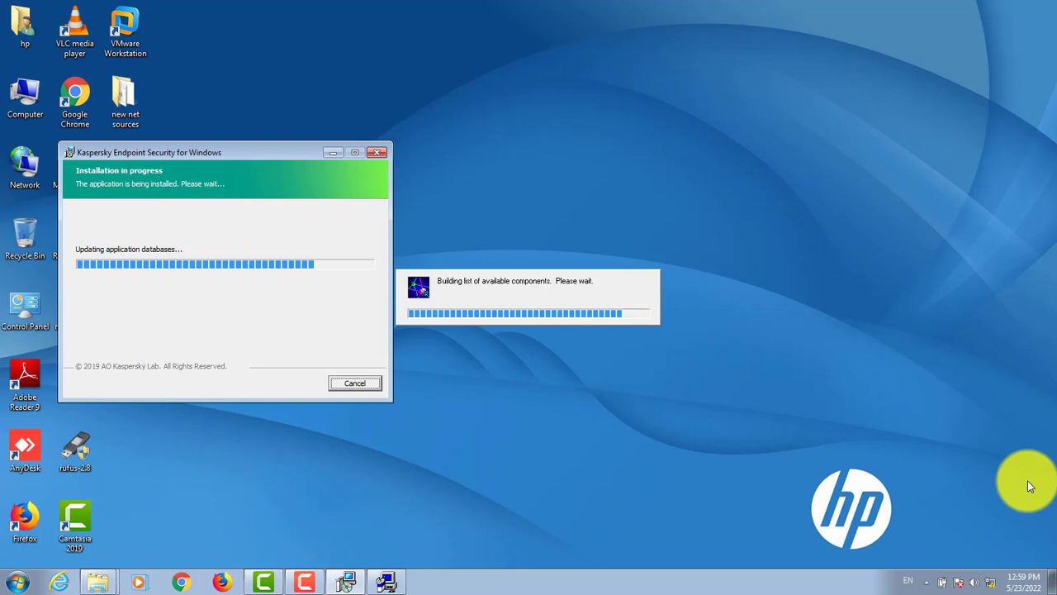
{"action": "left_click", "coordinate": [928, 582]}
{"action": "left_click", "coordinate": [892, 403]}
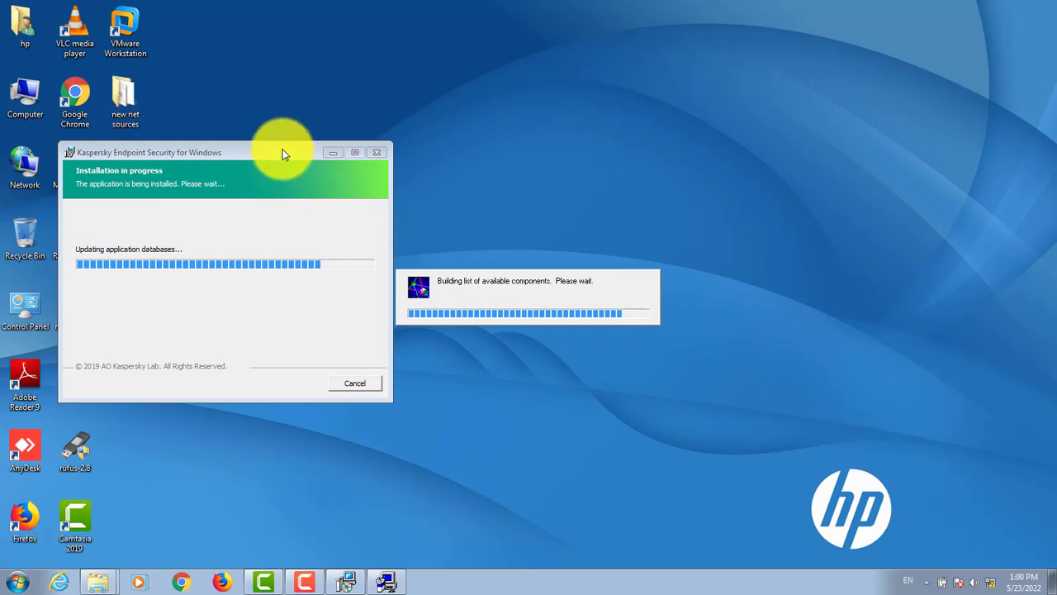
{"action": "left_click_drag", "start_coordinate": [282, 154], "coordinate": [900, 93]}
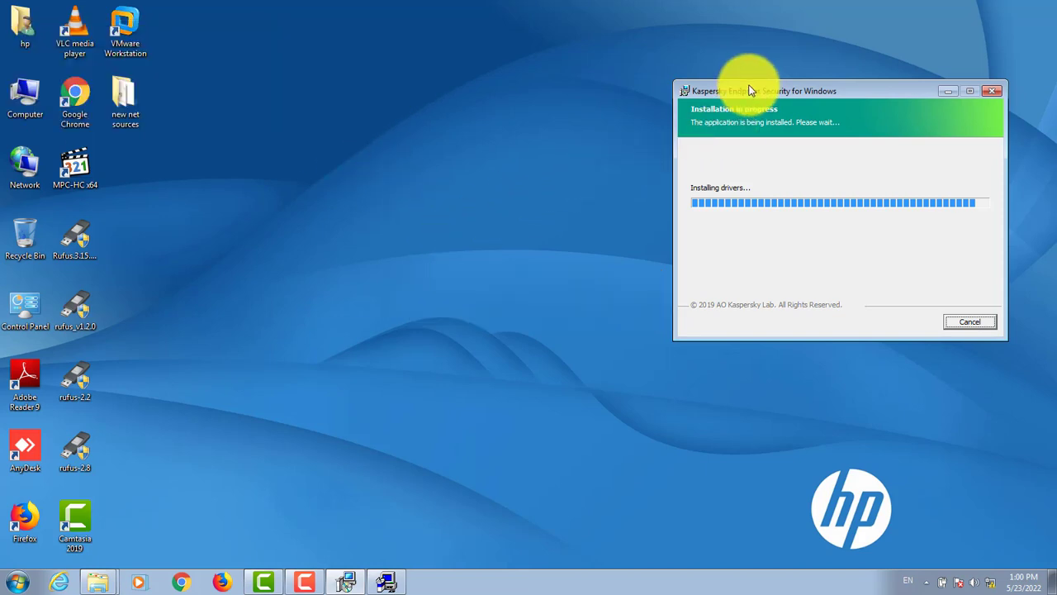
Step: Choose the PC5250 User installation, keep the destination C:\Program Files (x86)\IBM\Client Access, and start installing iSeries Access
{"action": "left_click", "coordinate": [386, 582]}
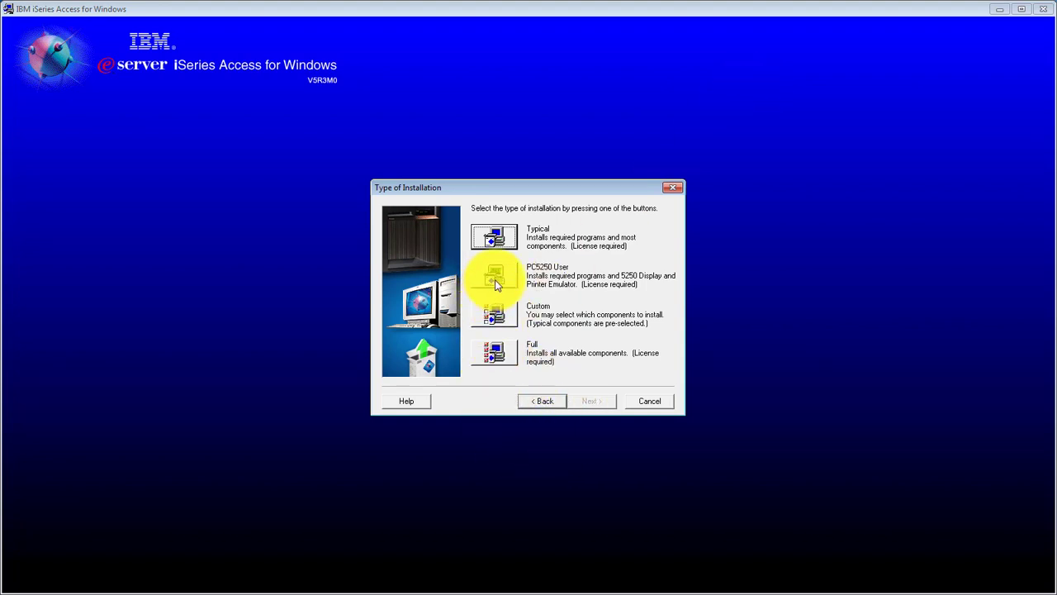
{"action": "left_click", "coordinate": [496, 283]}
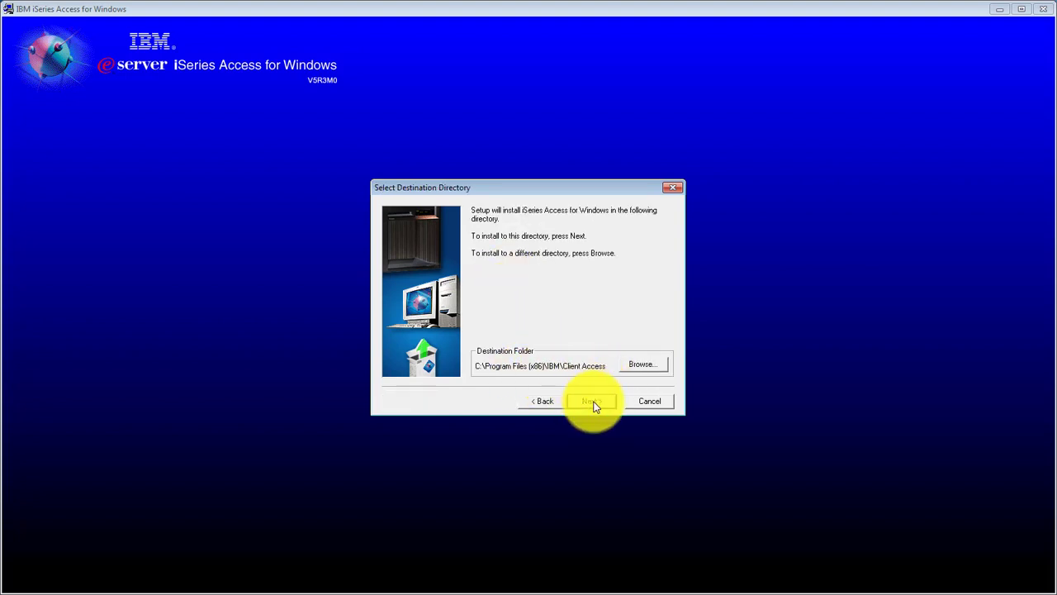
{"action": "left_click", "coordinate": [653, 365]}
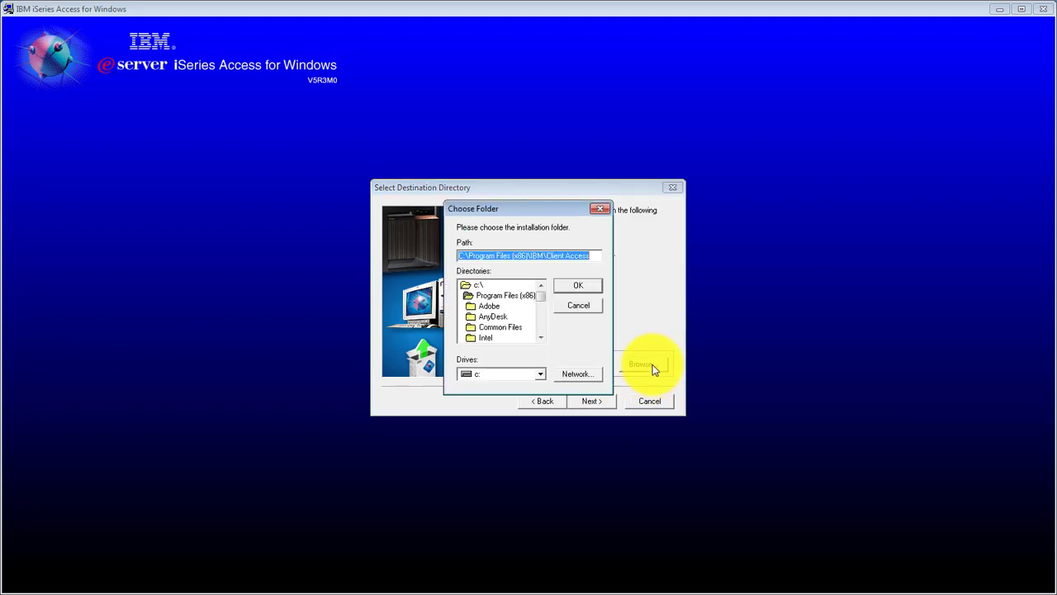
{"action": "left_click", "coordinate": [600, 210]}
{"action": "left_click", "coordinate": [595, 403]}
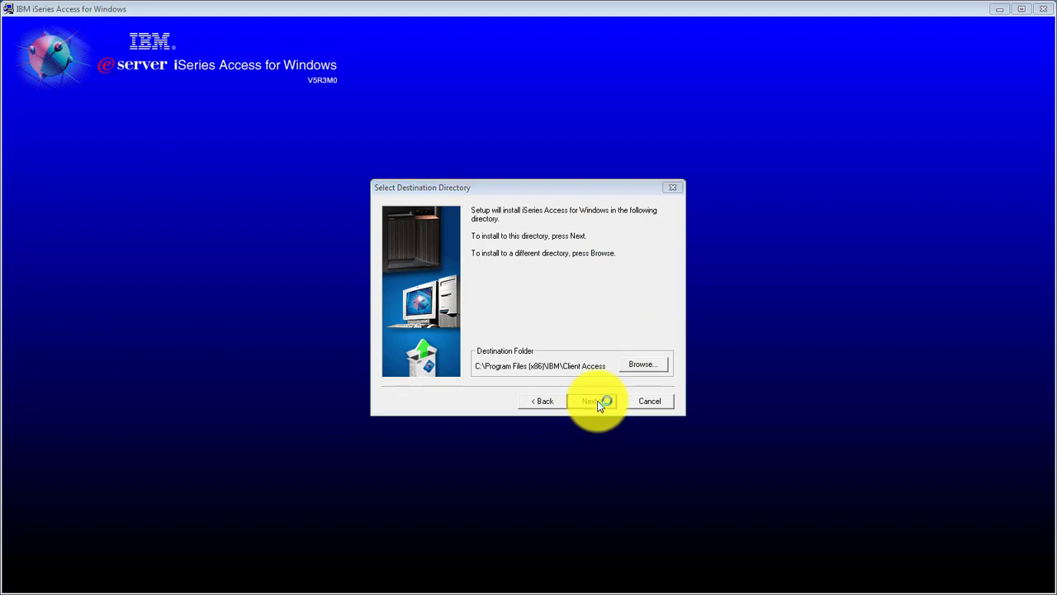
{"action": "left_click", "coordinate": [597, 402]}
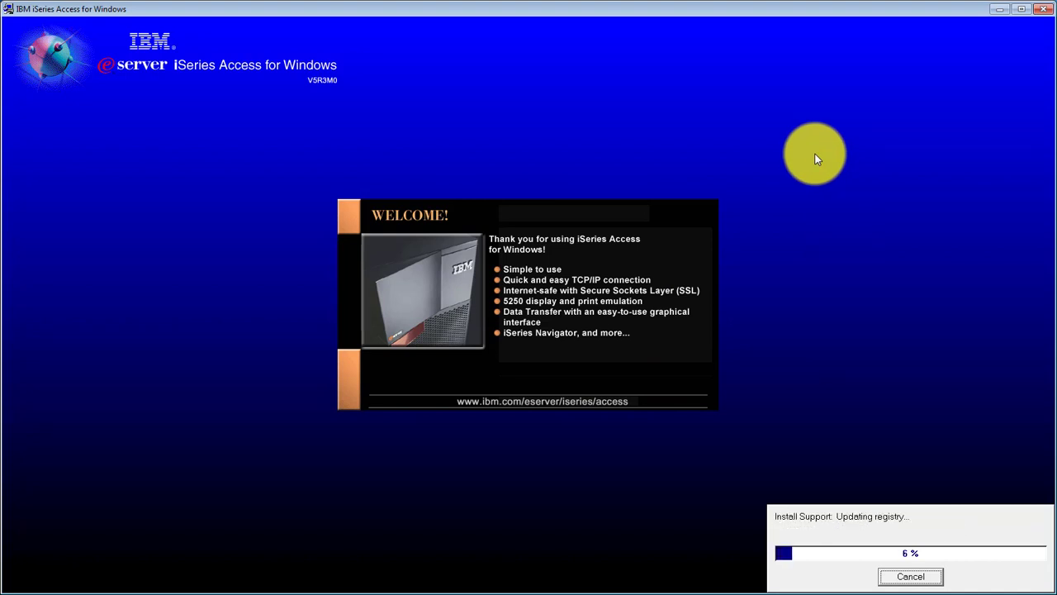
Step: Switch to the Kaspersky Endpoint Security Setup Wizard and finish it
{"action": "key", "text": "alt+Tab"}
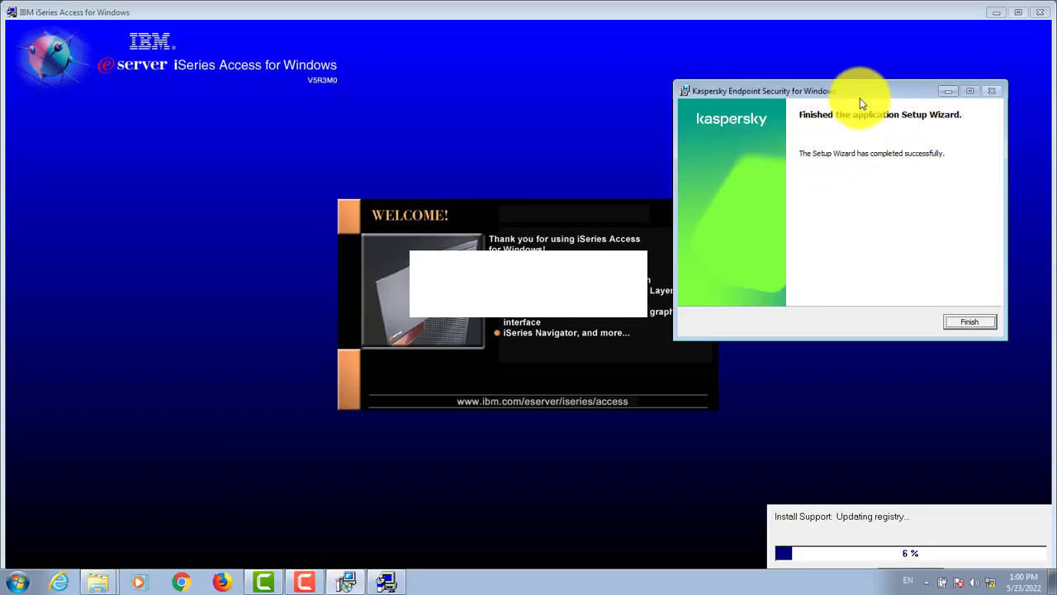
{"action": "left_click_drag", "start_coordinate": [862, 103], "coordinate": [687, 134]}
{"action": "left_click", "coordinate": [807, 354]}
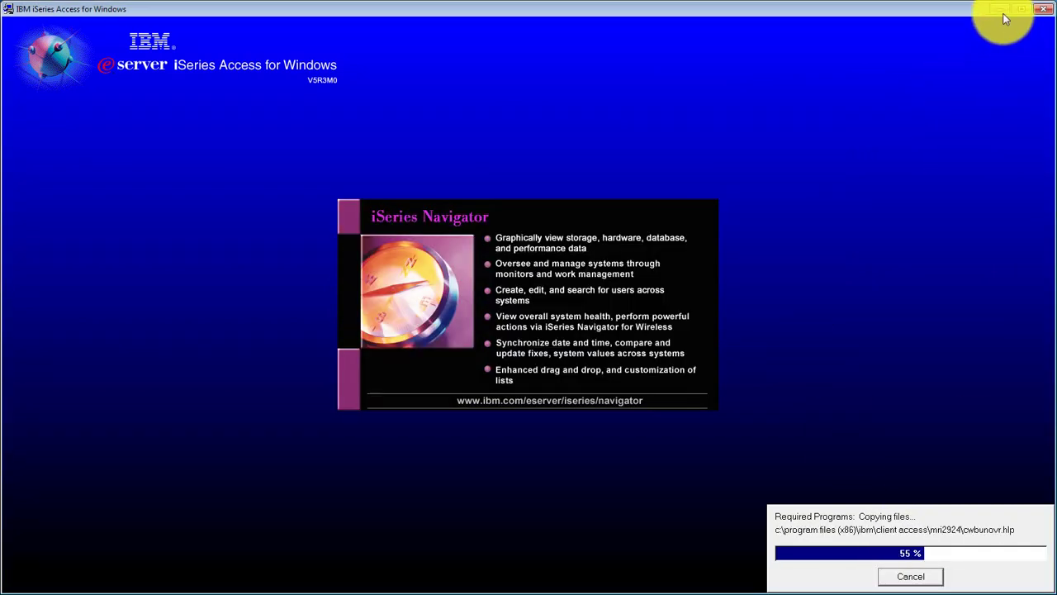
Step: Minimize the iSeries setup to check the hidden notification icons for Kaspersky, and return to the iSeries setup
{"action": "left_click", "coordinate": [1000, 8]}
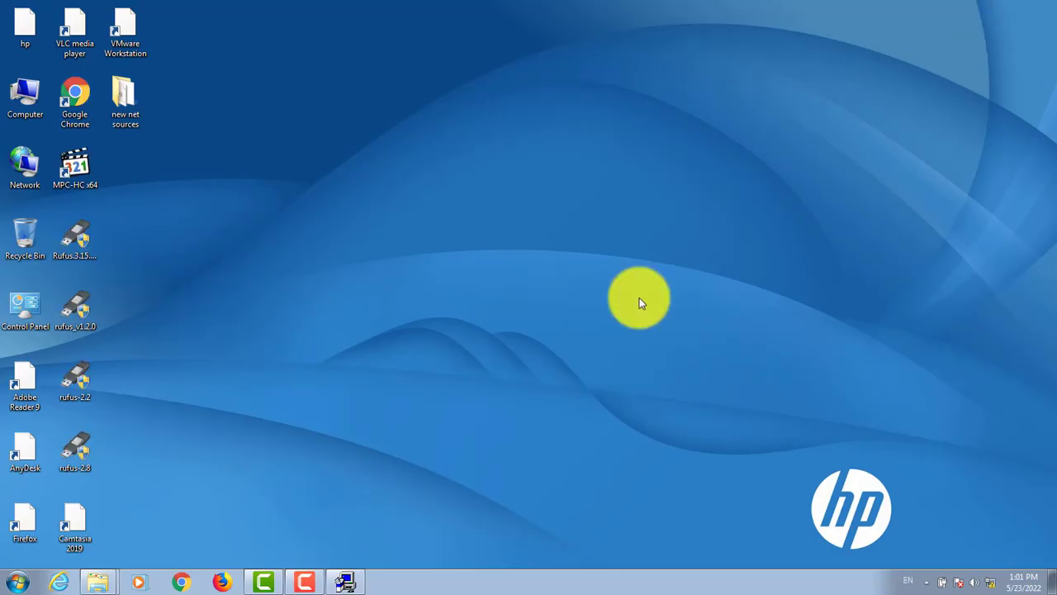
{"action": "mouse_move", "coordinate": [341, 582]}
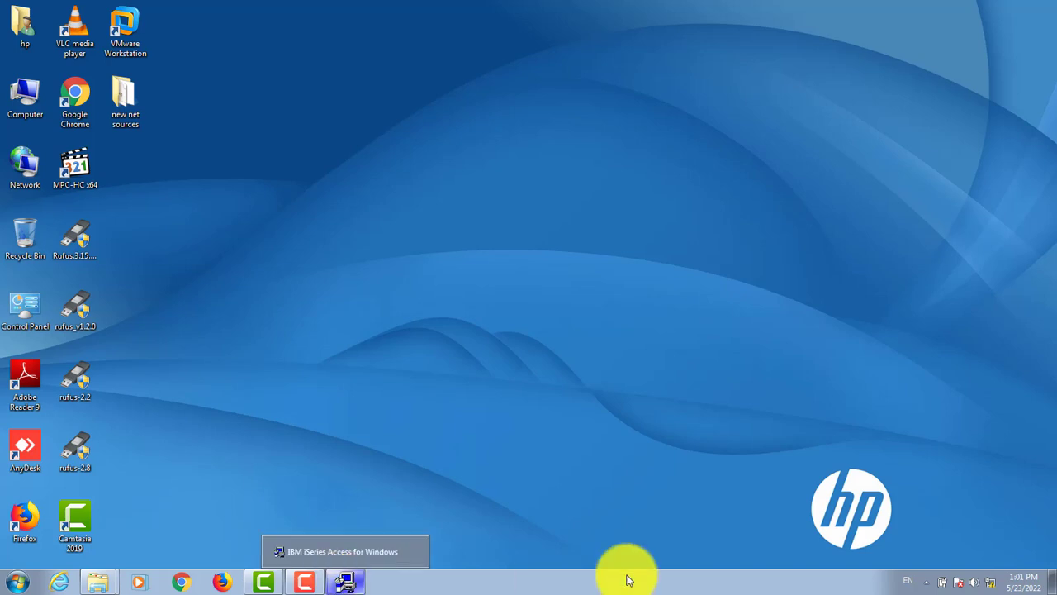
{"action": "left_click", "coordinate": [927, 585]}
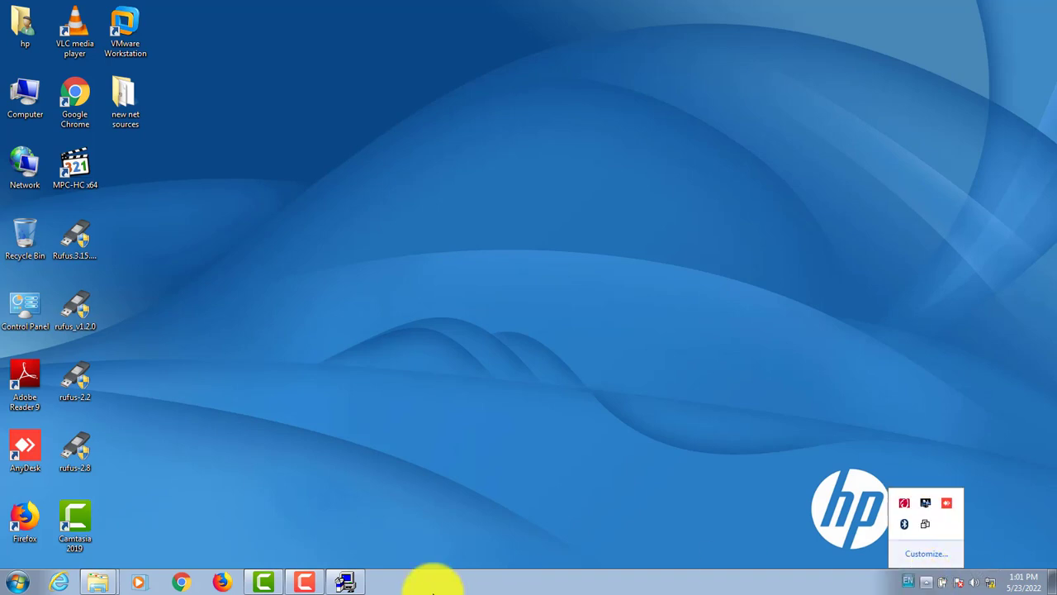
{"action": "left_click", "coordinate": [348, 585]}
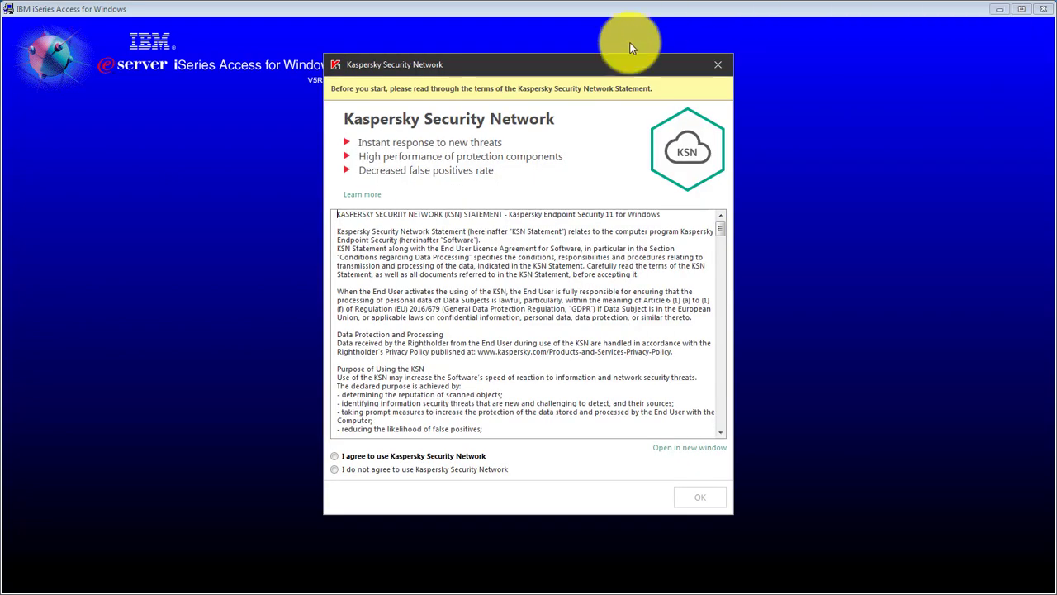
Step: Agree to use Kaspersky Security Network, and check the Kaspersky icon in the notification area with the iSeries setup minimized
{"action": "left_click_drag", "start_coordinate": [581, 66], "coordinate": [539, 53]}
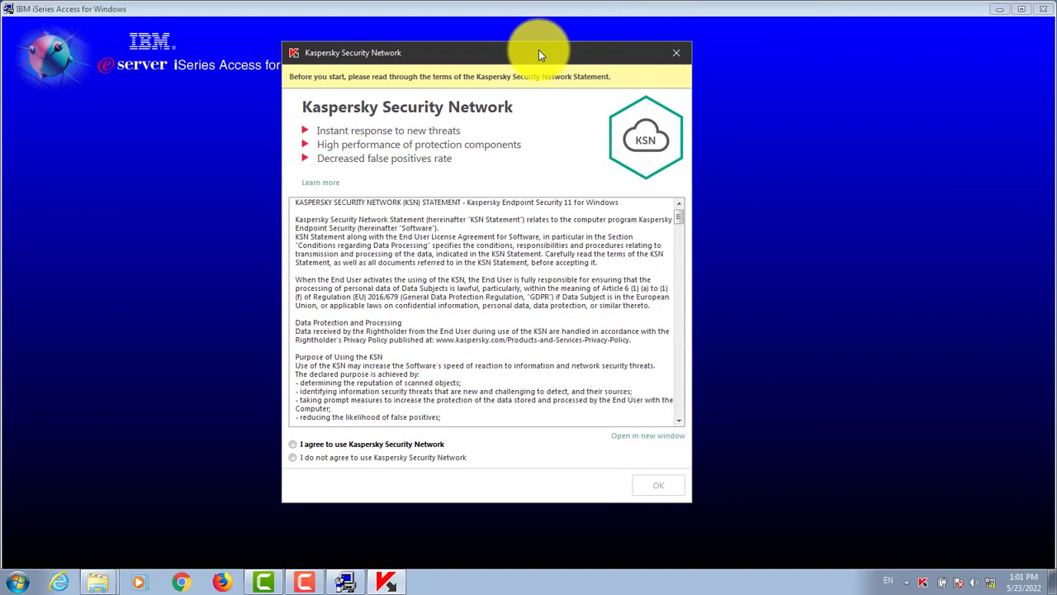
{"action": "left_click", "coordinate": [294, 445]}
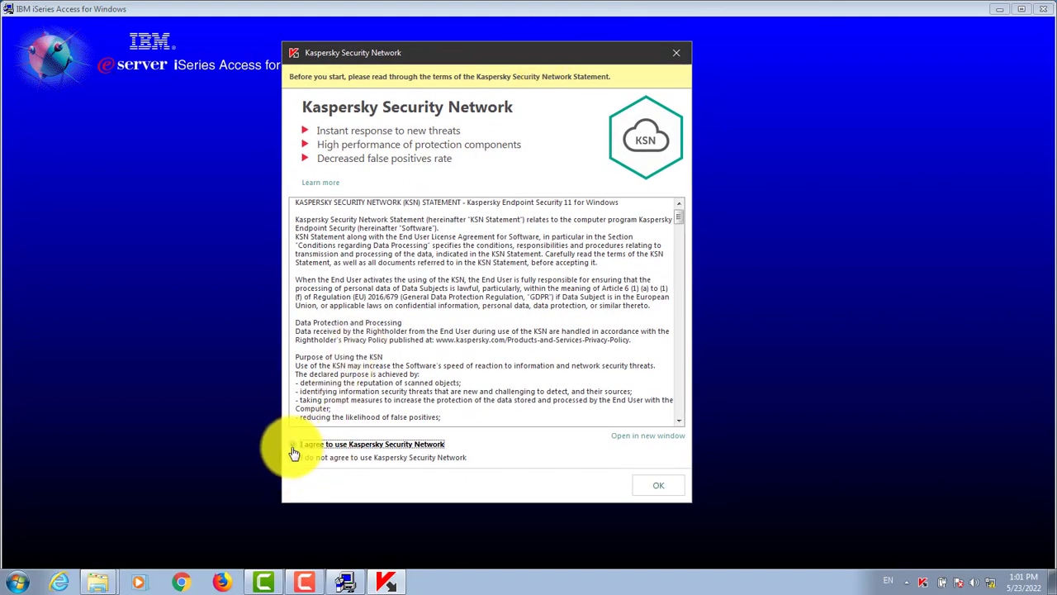
{"action": "left_click", "coordinate": [657, 489]}
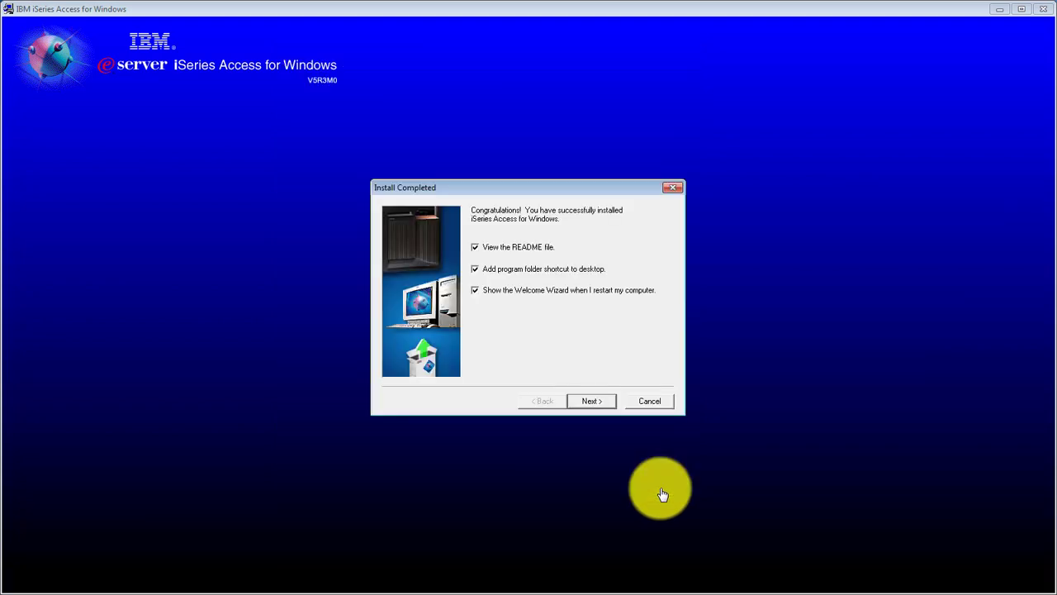
{"action": "left_click", "coordinate": [1003, 9]}
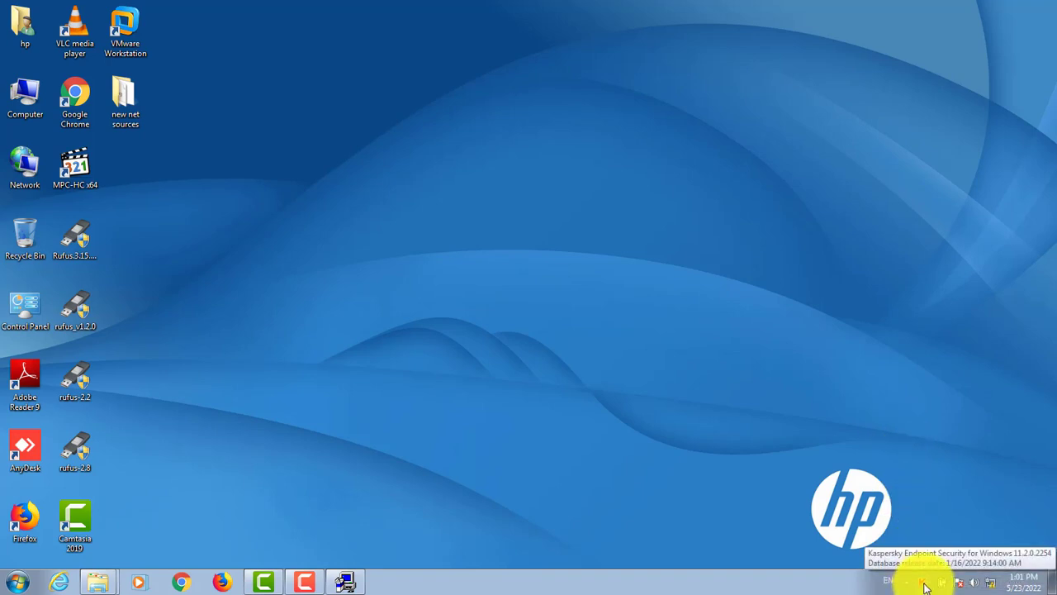
Step: Complete the iSeries setup without the README file and Welcome Wizard, keep the desktop shortcut, and choose to restart the computer later
{"action": "left_click", "coordinate": [345, 583]}
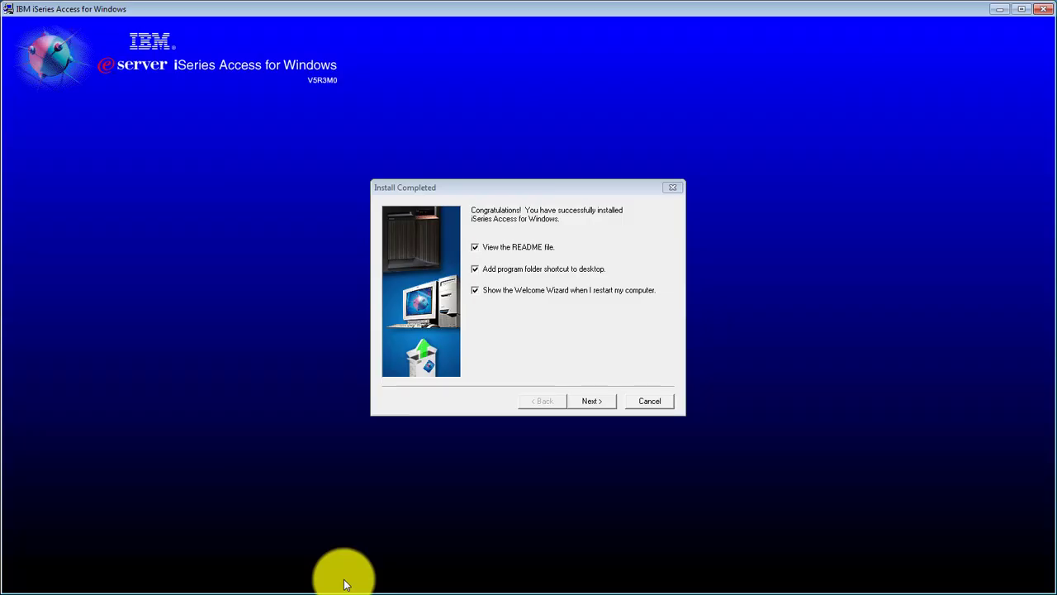
{"action": "left_click", "coordinate": [536, 250]}
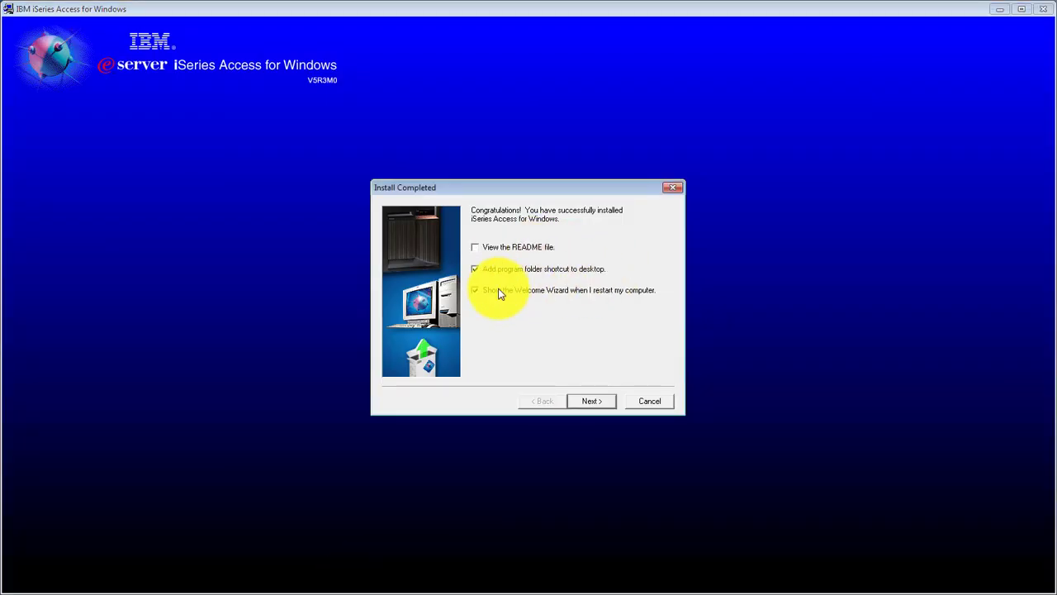
{"action": "left_click", "coordinate": [475, 290]}
{"action": "left_click", "coordinate": [591, 401]}
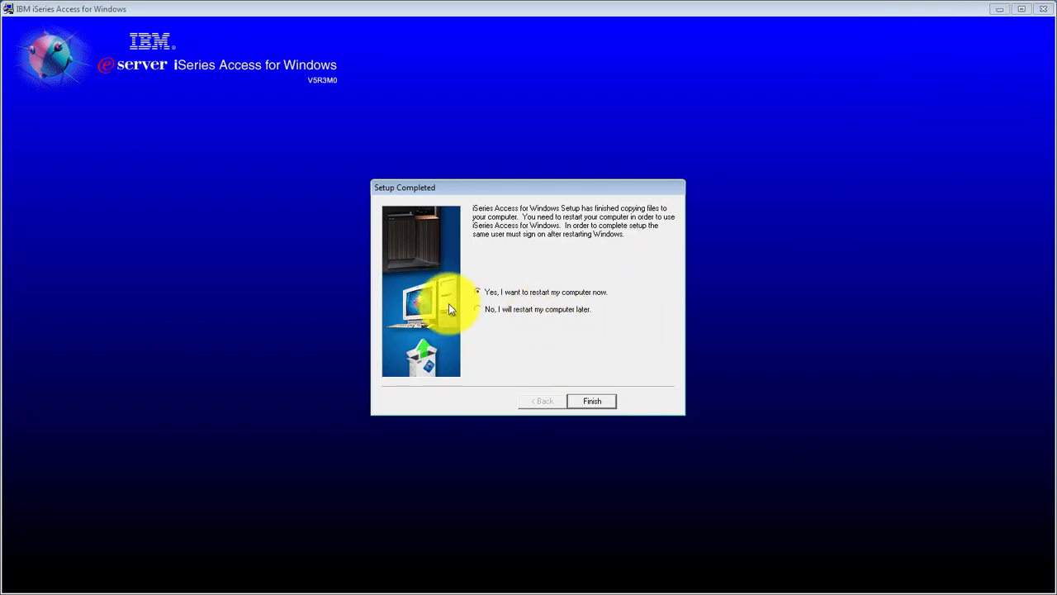
{"action": "left_click", "coordinate": [526, 311]}
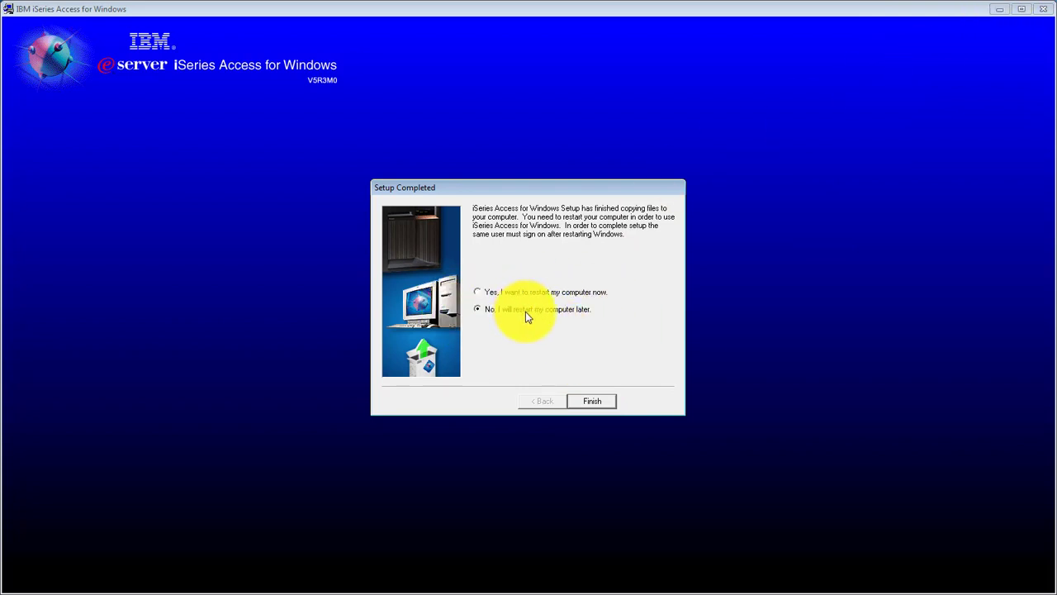